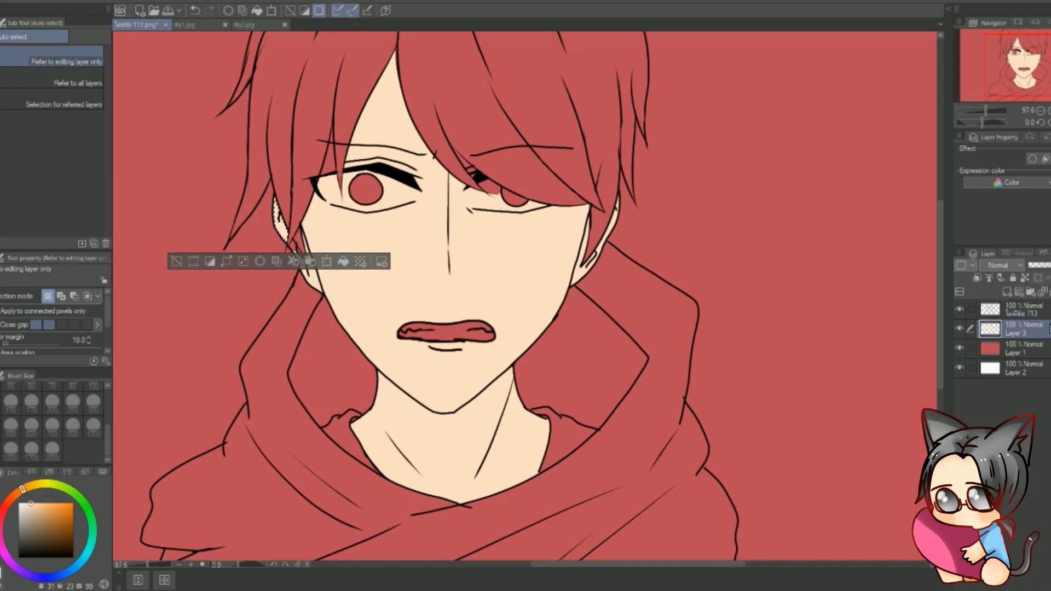
# Step: Fill the unpainted ear and the gap beside the fringe with the skin colour on Layer 3, and clear the selection
pyautogui.click(989, 312)
pyautogui.hotkey('ctrl', 'z')
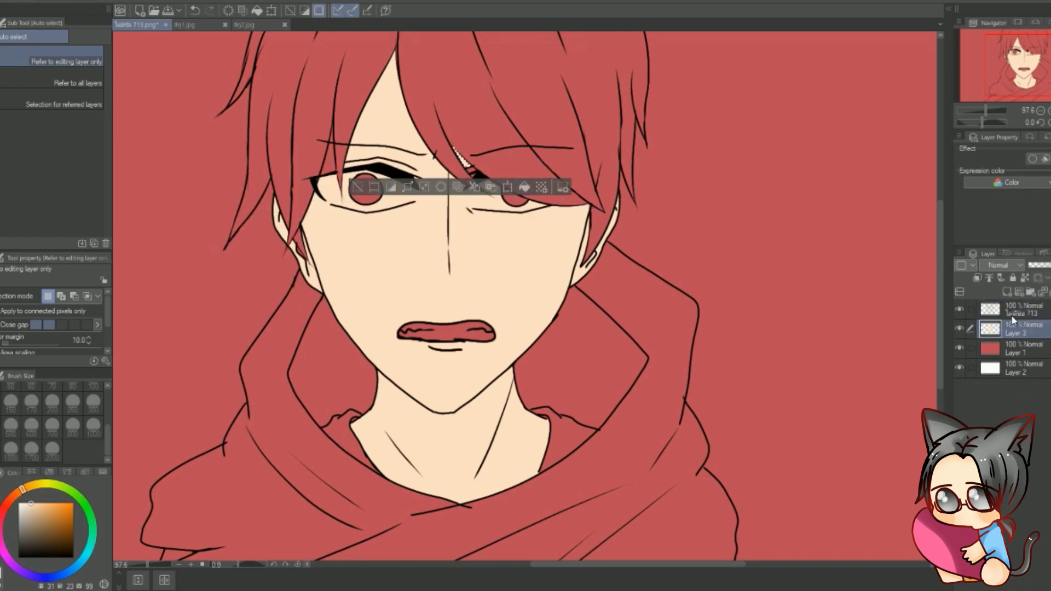
pyautogui.click(1028, 338)
pyautogui.hotkey('ctrl', 'd')
pyautogui.press('p')
pyautogui.scroll(-1, 537, 201)
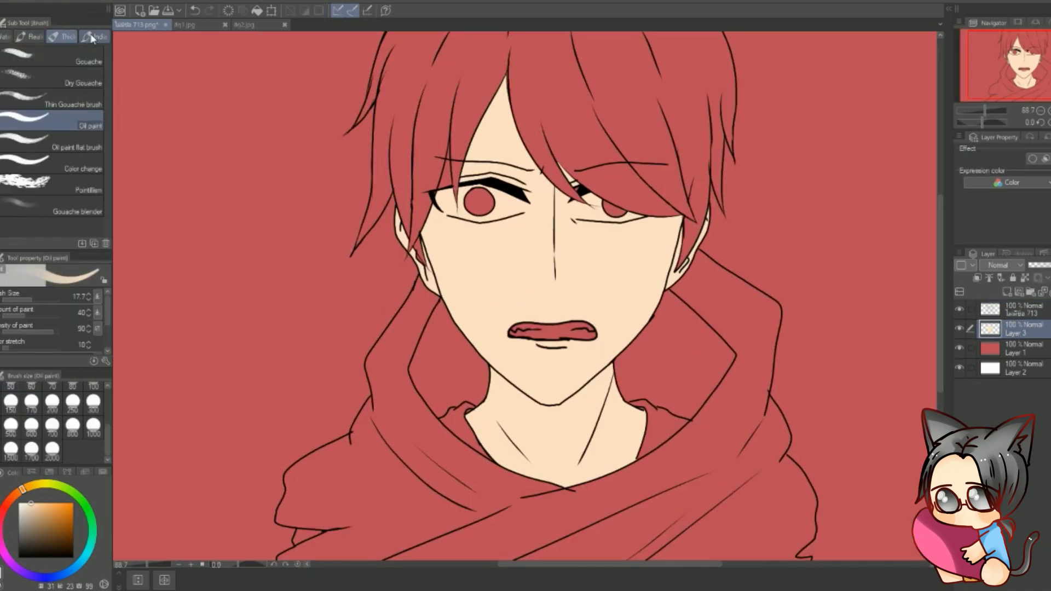
# Step: Paint the remaining skin gaps around the eyes and fringe with the Darker pencil at size 14.9
pyautogui.hotkey('ctrl', 'z')
pyautogui.scroll(5, 440, 177)
pyautogui.moveTo(506, 246); pyautogui.dragTo(513, 317)
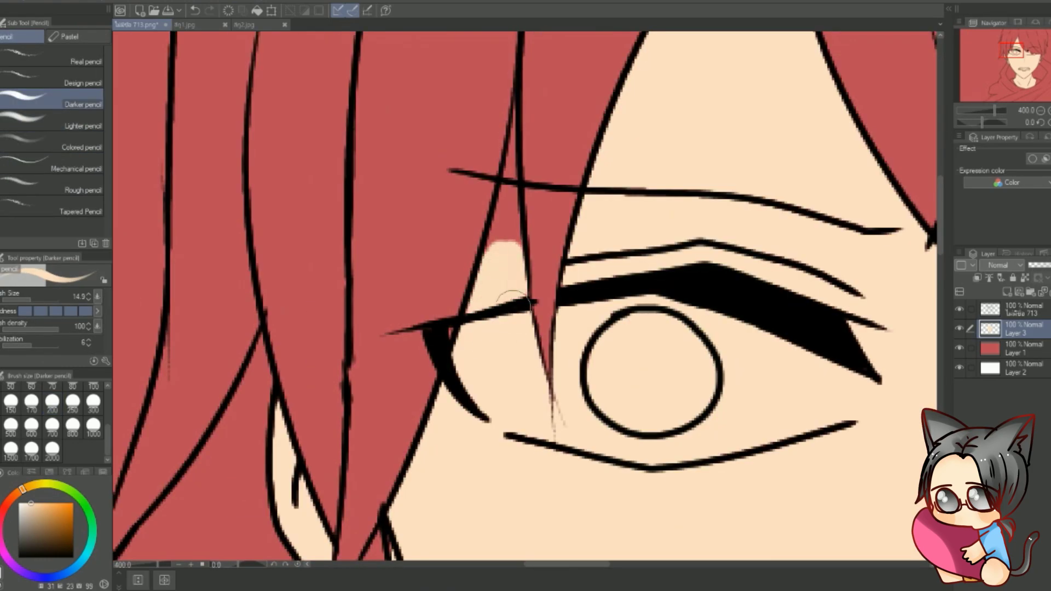
pyautogui.scroll(-3, 512, 167)
pyautogui.moveTo(833, 293); pyautogui.dragTo(769, 296)
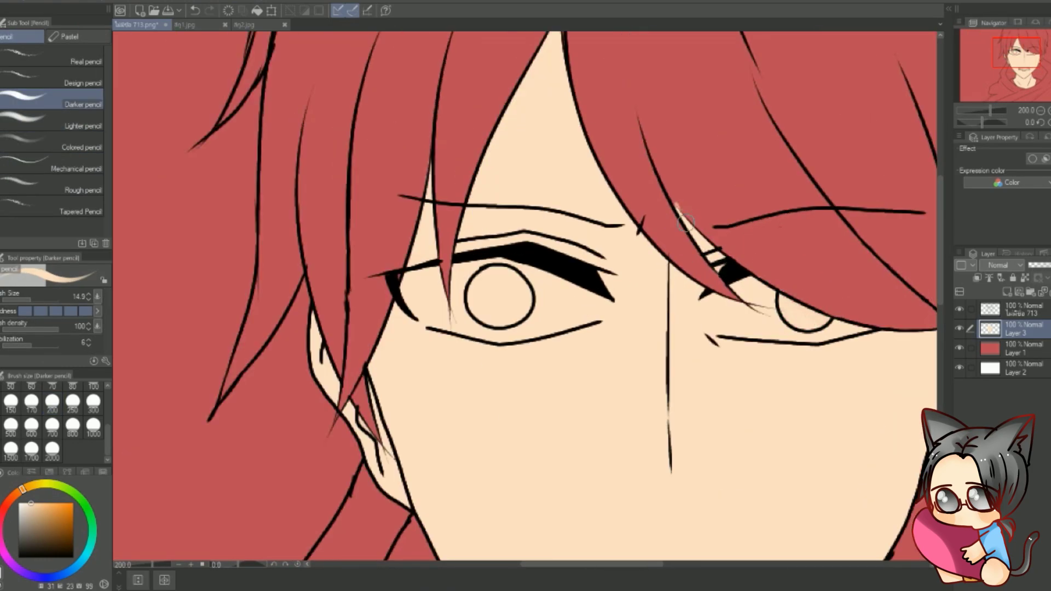
# Step: Outline the shadow under the jaw on the line-art layer with the Darker pencil at size 5.3 and fill it black
pyautogui.scroll(-1, 662, 292)
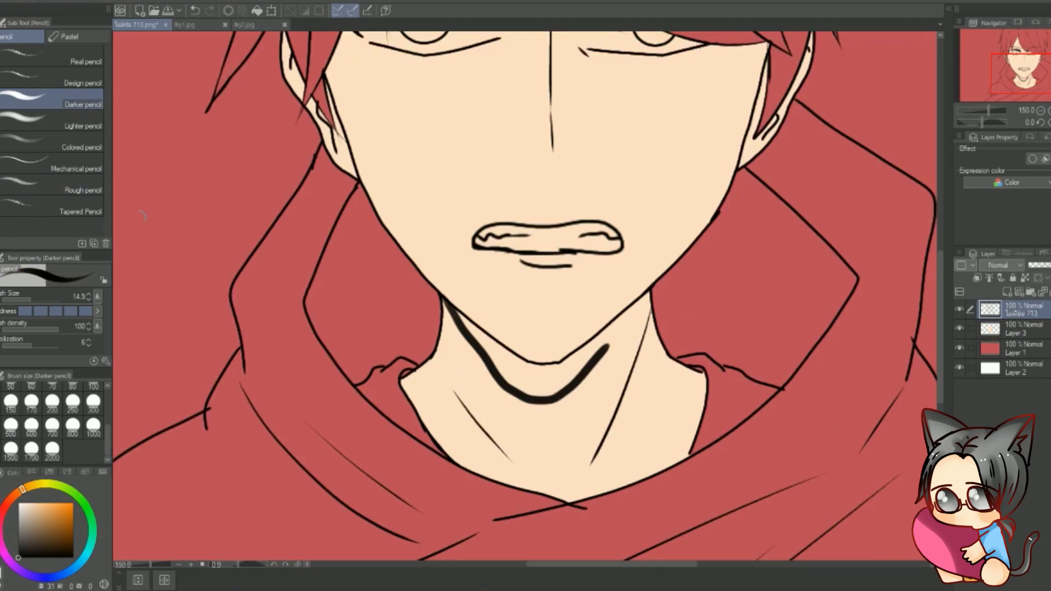
pyautogui.hotkey('ctrl', 'z')
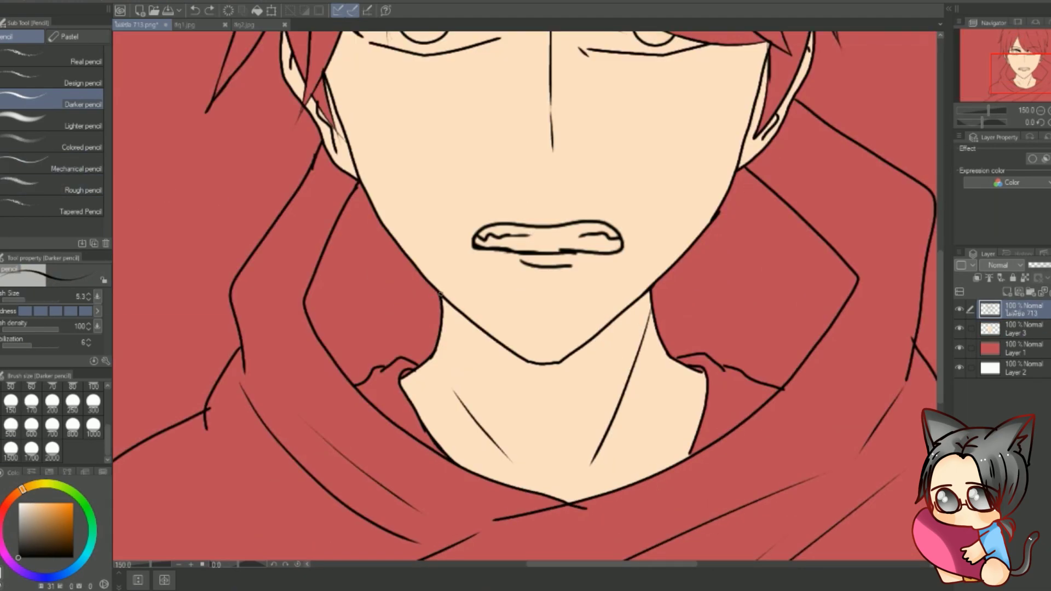
pyautogui.press('b')
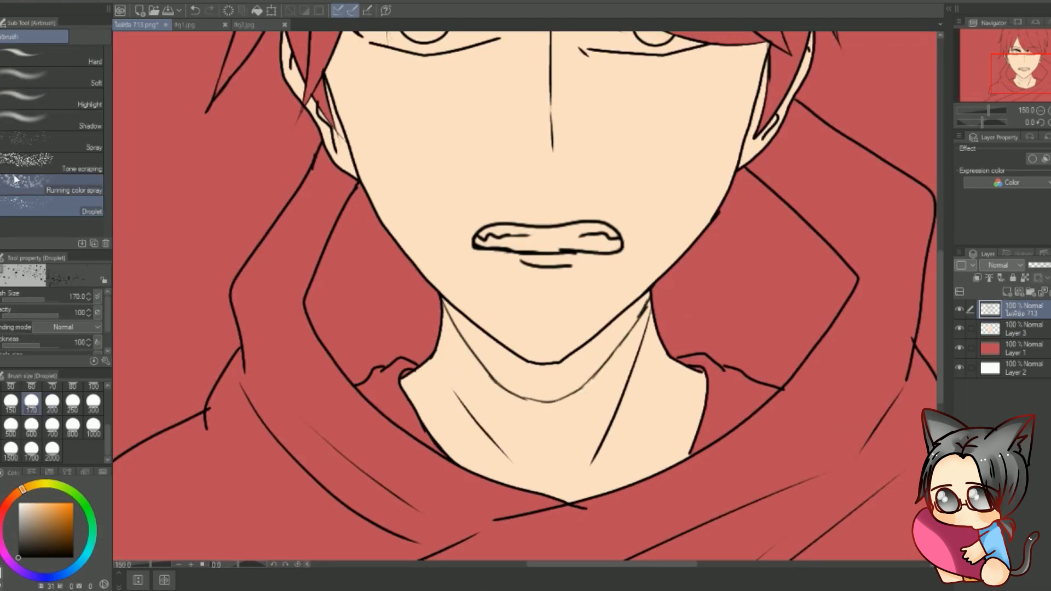
pyautogui.moveTo(449, 306); pyautogui.dragTo(646, 306)
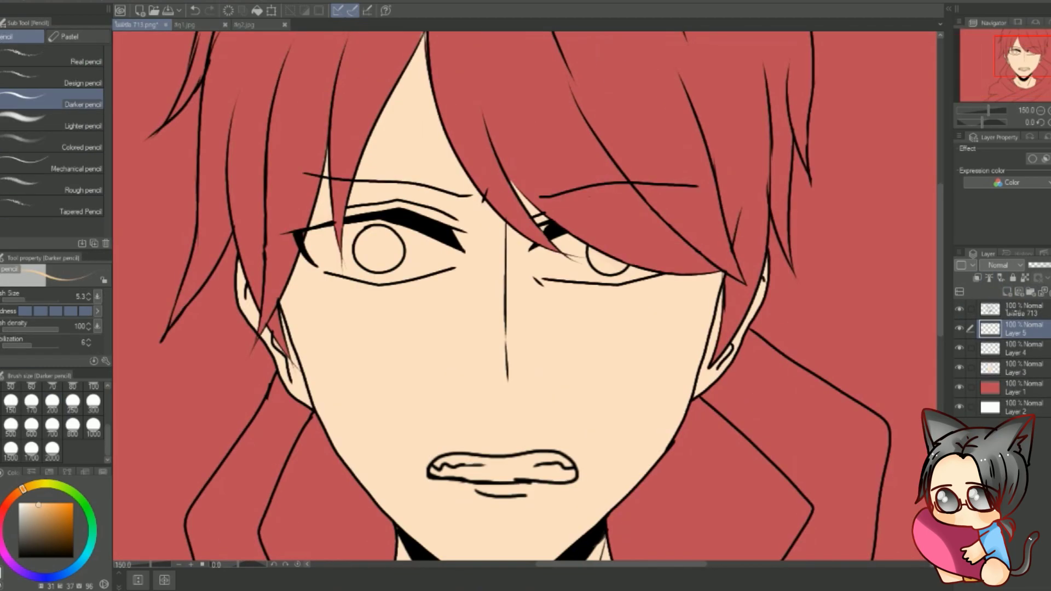
# Step: Shade the forehead, eye area and cheek edges in light orange on a clipped layer with the Dense watercolor brush at size 60
pyautogui.press('b')
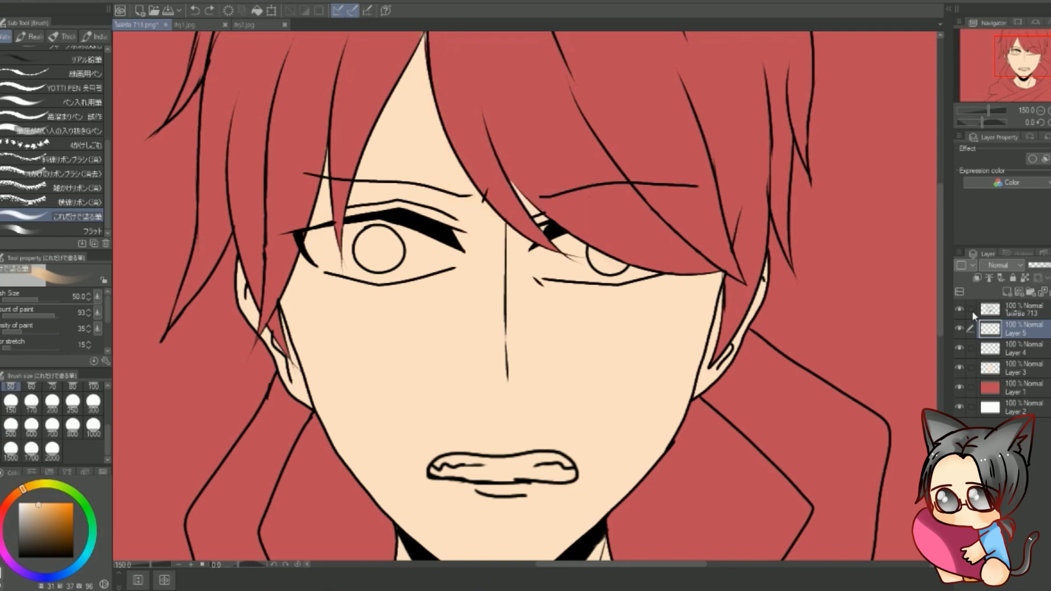
pyautogui.press('b')
pyautogui.click(77, 52)
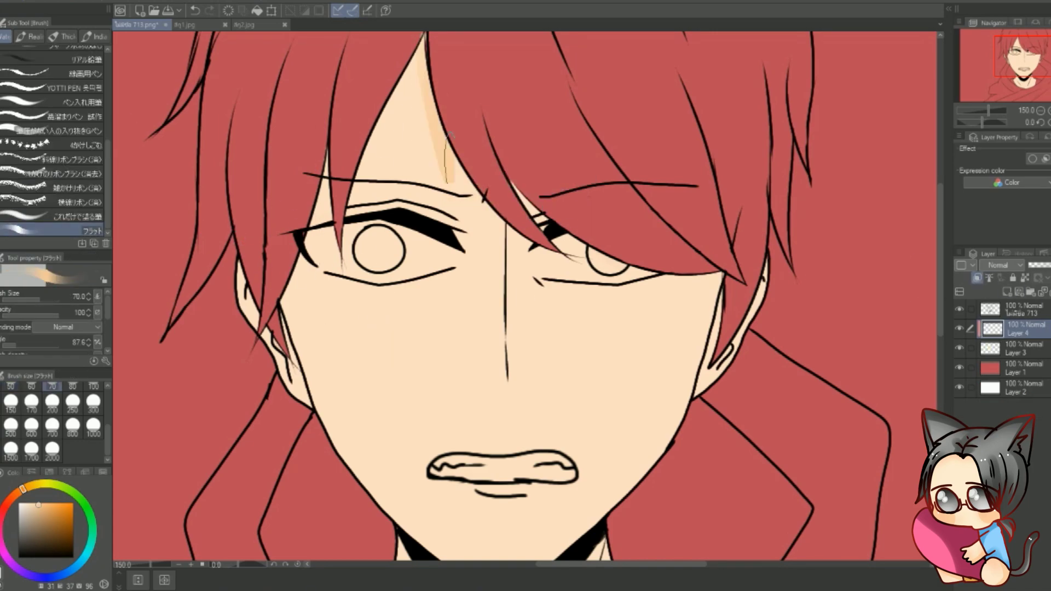
pyautogui.moveTo(438, 339); pyautogui.dragTo(525, 400)
pyautogui.scroll(3, 54, 416)
pyautogui.click(93, 393)
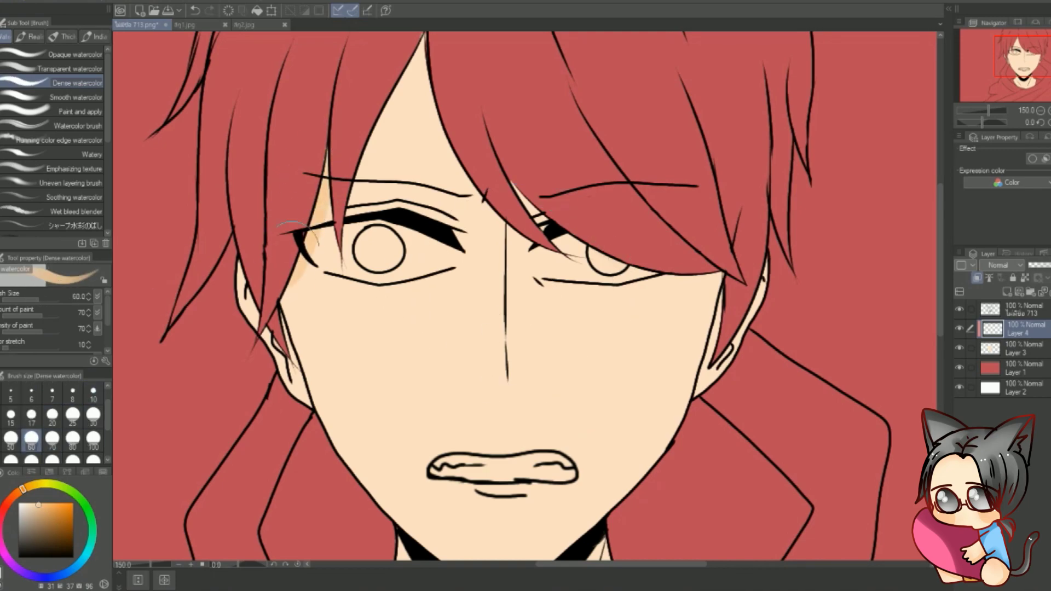
pyautogui.hotkey('ctrl', '-')
pyautogui.moveTo(475, 215)
pyautogui.mouseDown()
pyautogui.moveTo(619, 246)
pyautogui.moveTo(336, 231)
pyautogui.mouseUp()
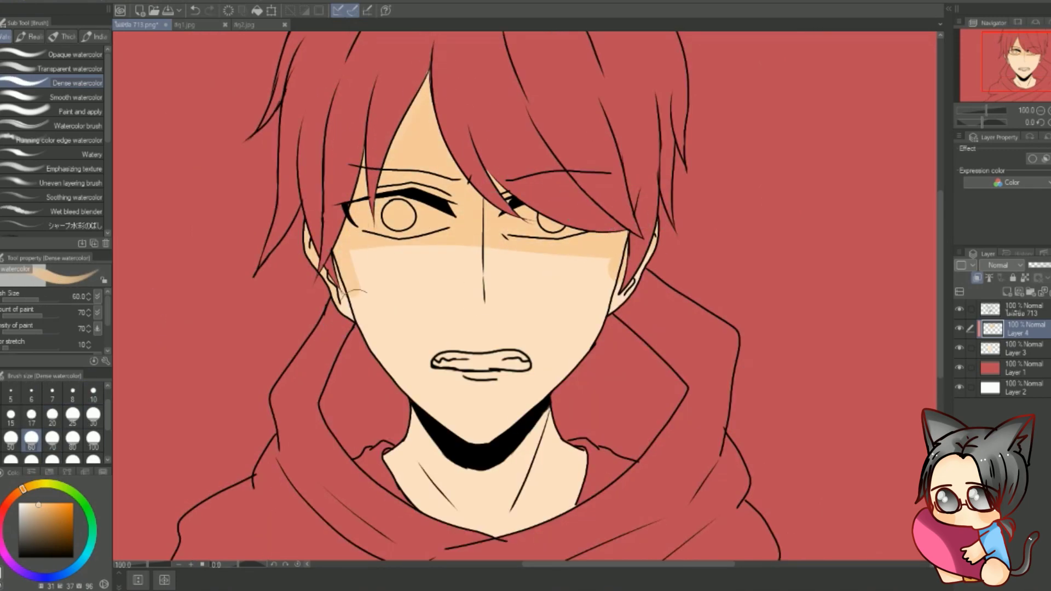
# Step: Shade the neck in light orange and soften the skin shadows with the Blend tool
pyautogui.moveTo(450, 440); pyautogui.dragTo(507, 477)
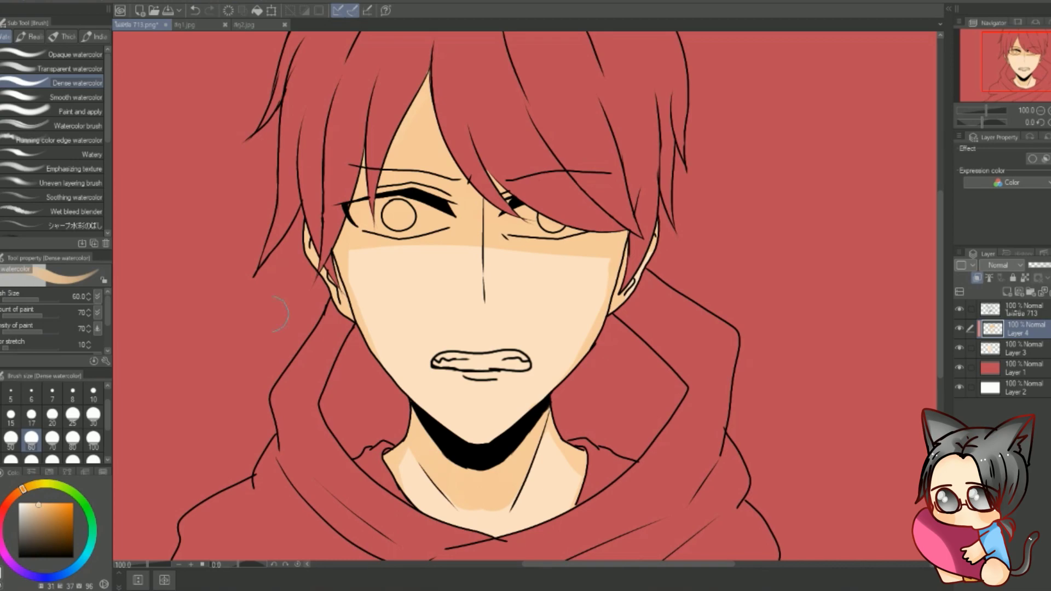
pyautogui.press('j')
pyautogui.scroll(4, 469, 266)
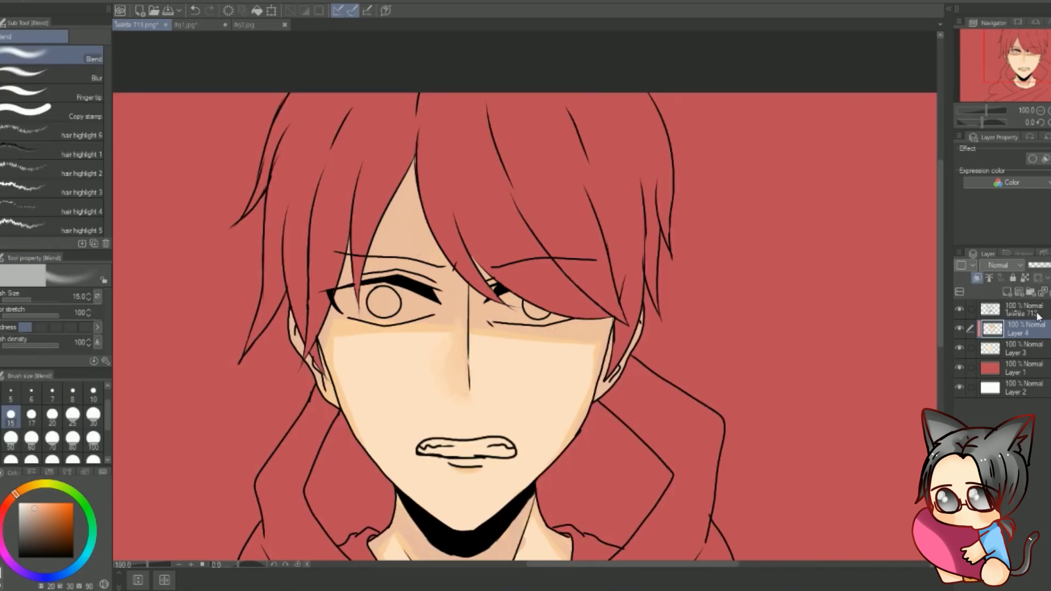
# Step: Paint brown marking lines across the nose, under the eyes and down both cheeks on a new clipped layer
pyautogui.hotkey('ctrl', 'shift', 'n')
pyautogui.press('b')
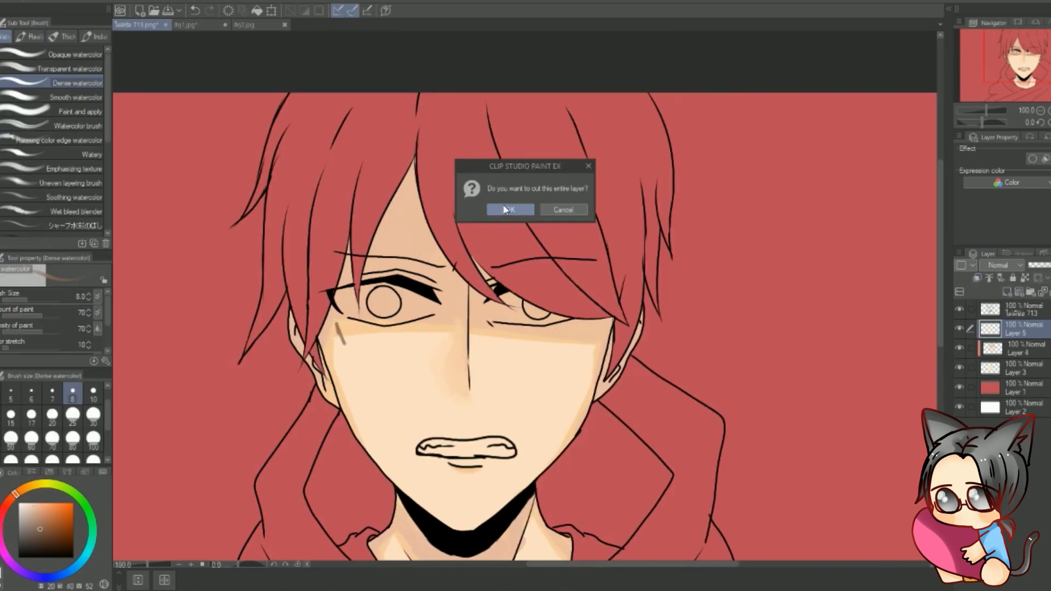
pyautogui.hotkey('ctrl', 'z')
pyautogui.press('b')
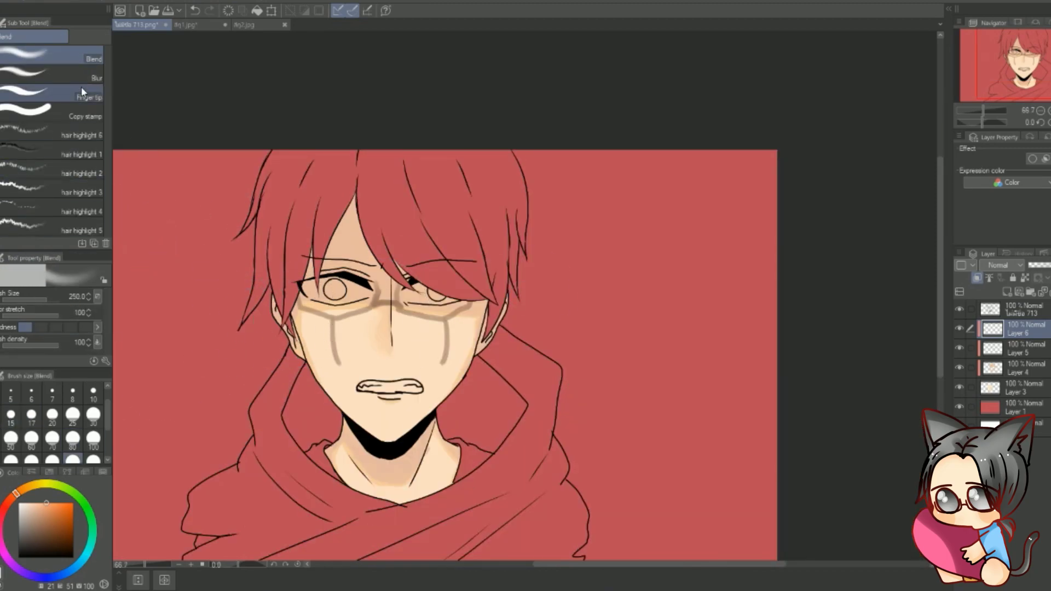
# Step: Add a soft orange tint to the skin and darken the upper face with the Soft airbrush at size 300
pyautogui.press('b')
pyautogui.moveTo(436, 294)
pyautogui.mouseDown()
pyautogui.moveTo(353, 249)
pyautogui.moveTo(356, 429)
pyautogui.mouseUp()
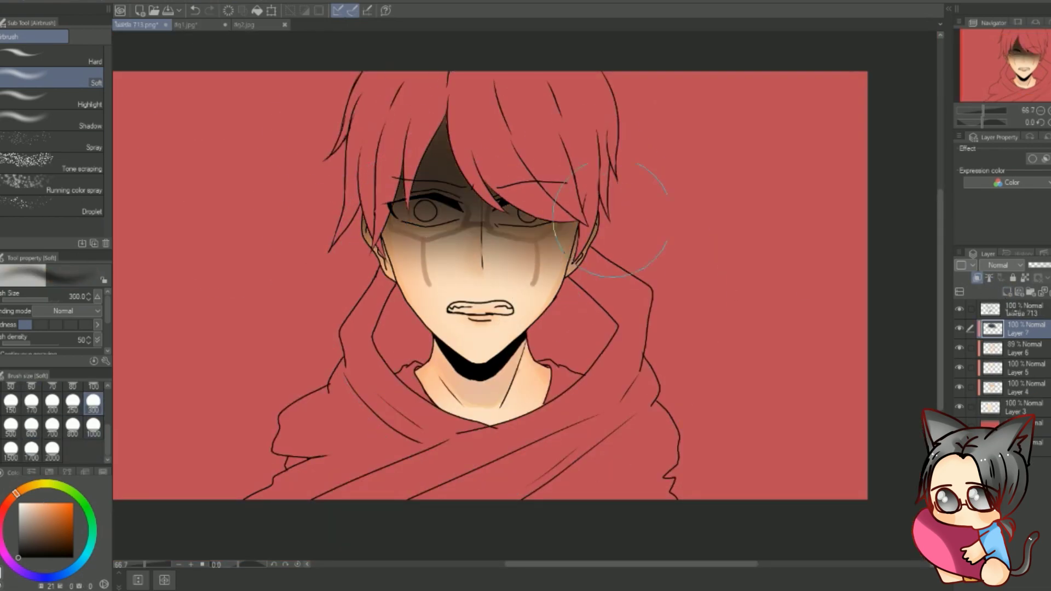
# Step: Brighten the lower face softly on a new clipped layer set to Add (Glow) at 30% opacity
pyautogui.click(1007, 291)
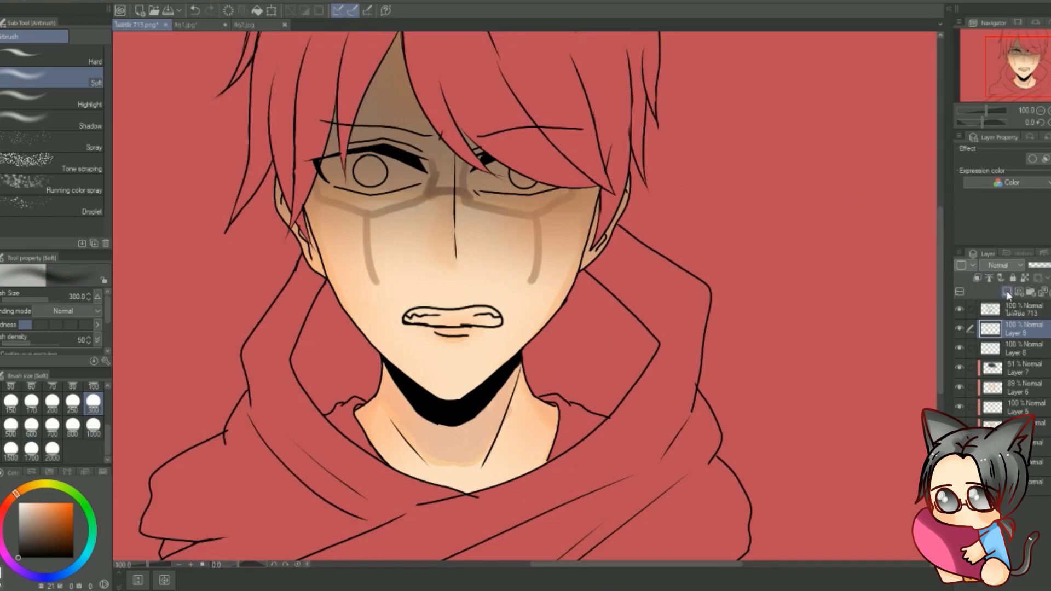
pyautogui.click(52, 449)
pyautogui.hotkey('ctrl', '-')
pyautogui.click(1020, 291)
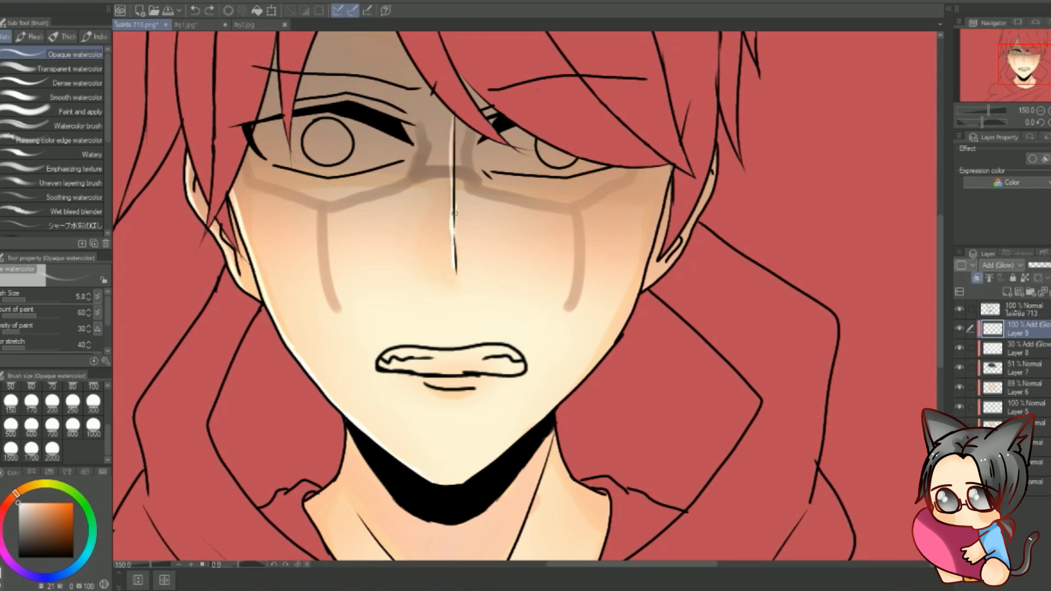
# Step: Paint highlights on the nose, eye corners, lip and neck on the Add (Glow) layer with Opaque watercolor at size 5, blending the nose
pyautogui.press('j')
pyautogui.moveTo(452, 263); pyautogui.dragTo(452, 137)
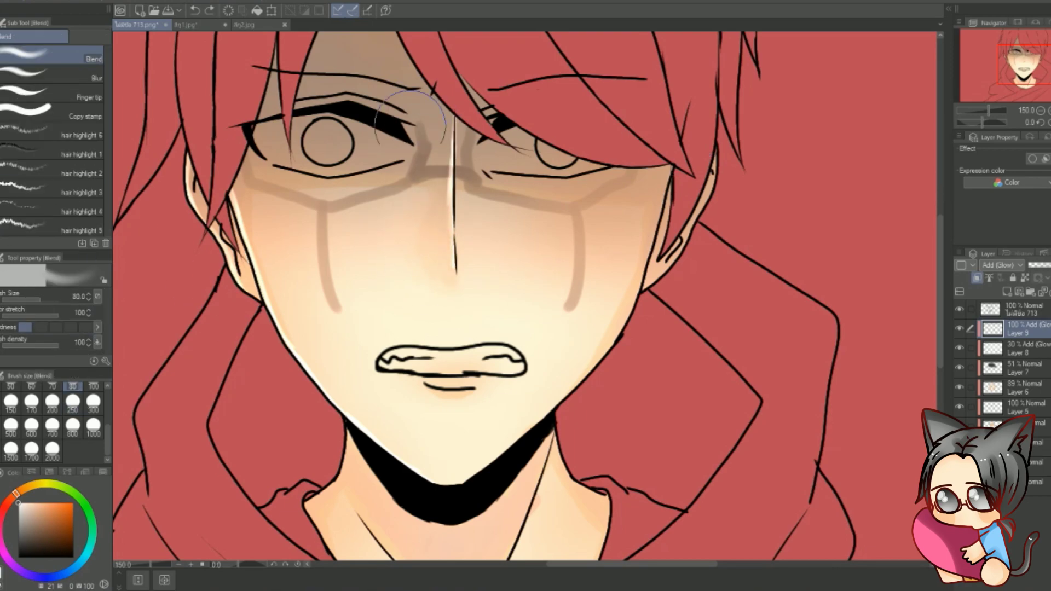
pyautogui.press('b')
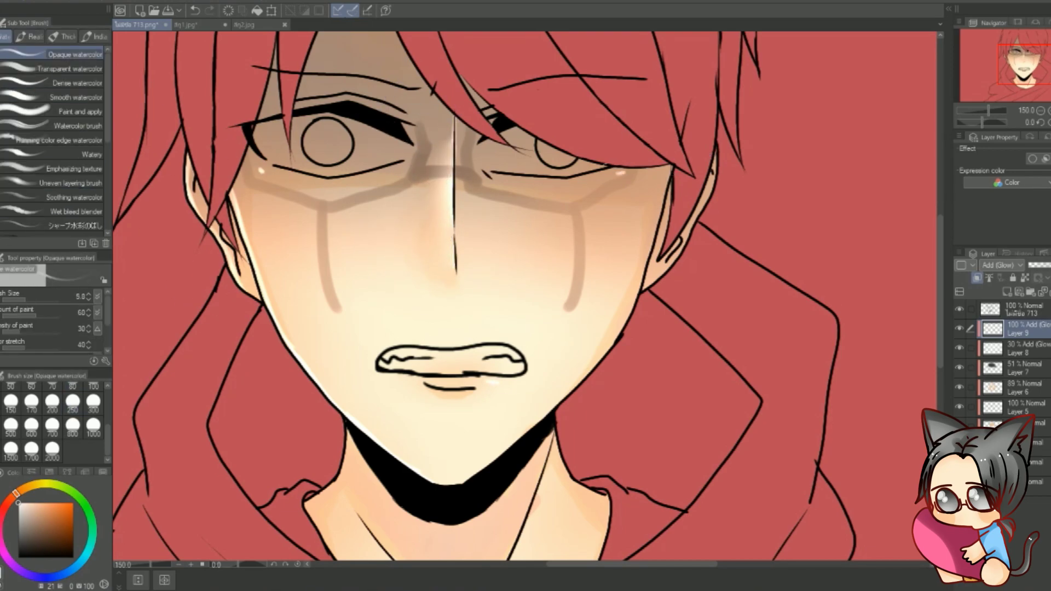
pyautogui.scroll(-5, 526, 295)
pyautogui.scroll(-3, 535, 337)
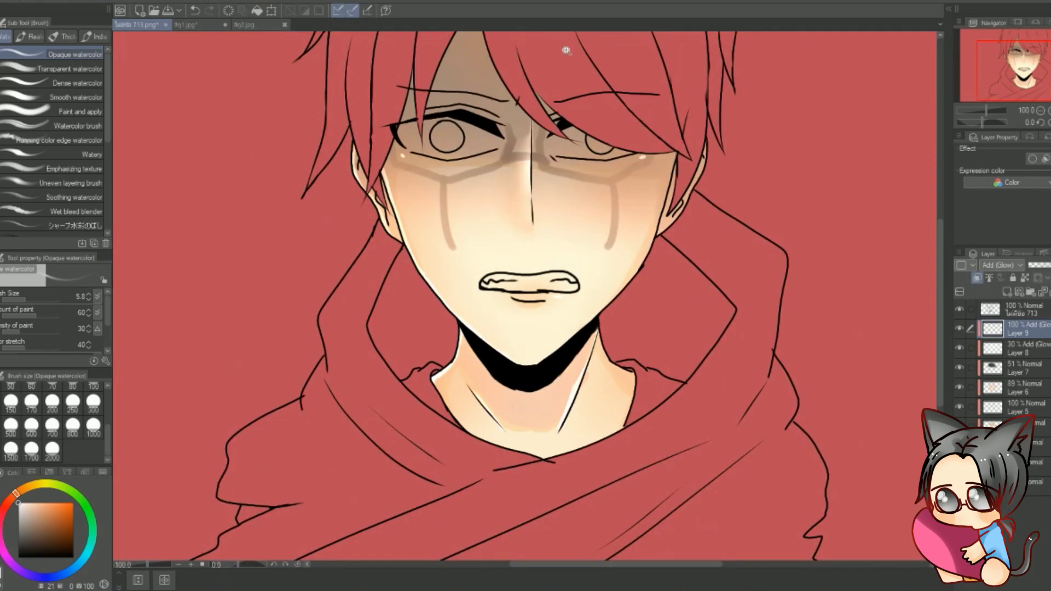
pyautogui.scroll(1, 454, 201)
pyautogui.press(']')
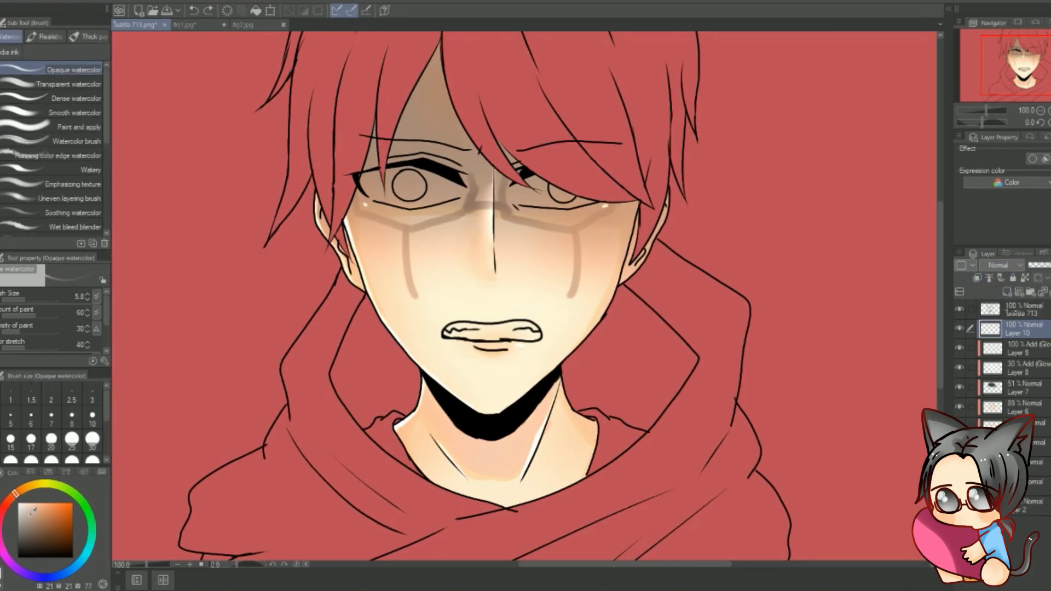
# Step: Draw a white sweat drop with a grey shadow beside the mouth on new layers, using the Darker pencil at size 8
pyautogui.scroll(2, 575, 348)
pyautogui.press('p')
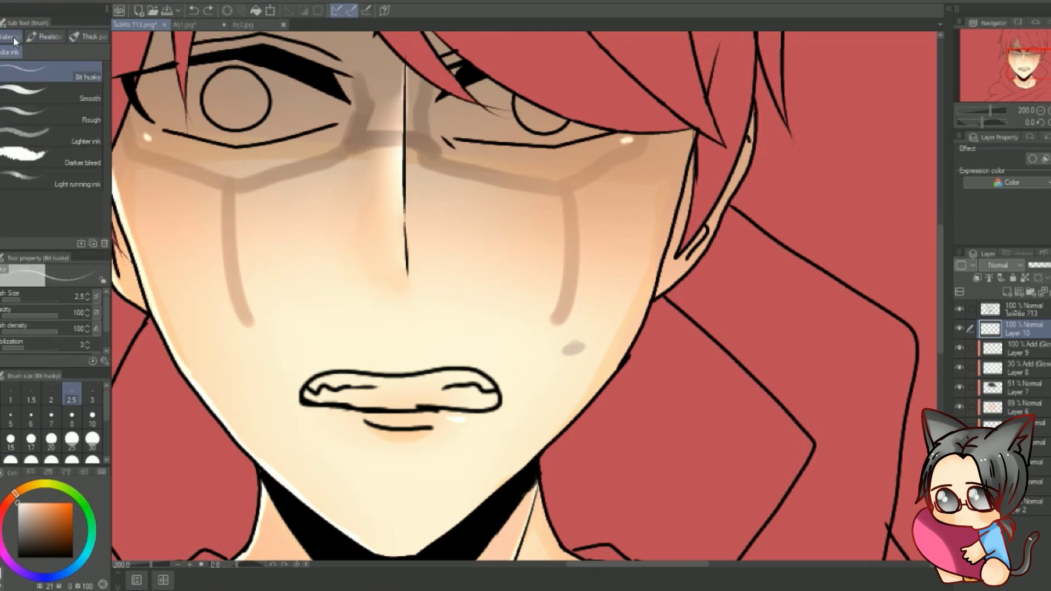
pyautogui.scroll(-3, 526, 295)
pyautogui.hotkey('ctrl', 'shift', 'n')
pyautogui.scroll(2, 525, 295)
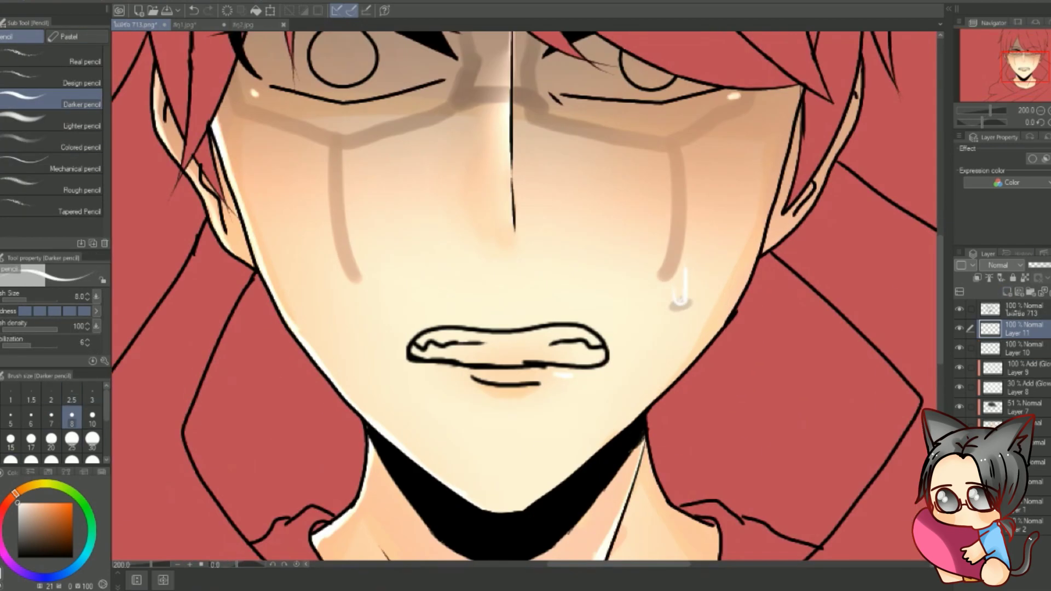
pyautogui.scroll(-2, 526, 295)
pyautogui.press('j')
# Step: Paint grey dirt smudges on both cheeks, the chin and neck with the Friction brush, on a clipped layer moved below the drop's shadow
pyautogui.press('b')
pyautogui.press('b')
pyautogui.press('b')
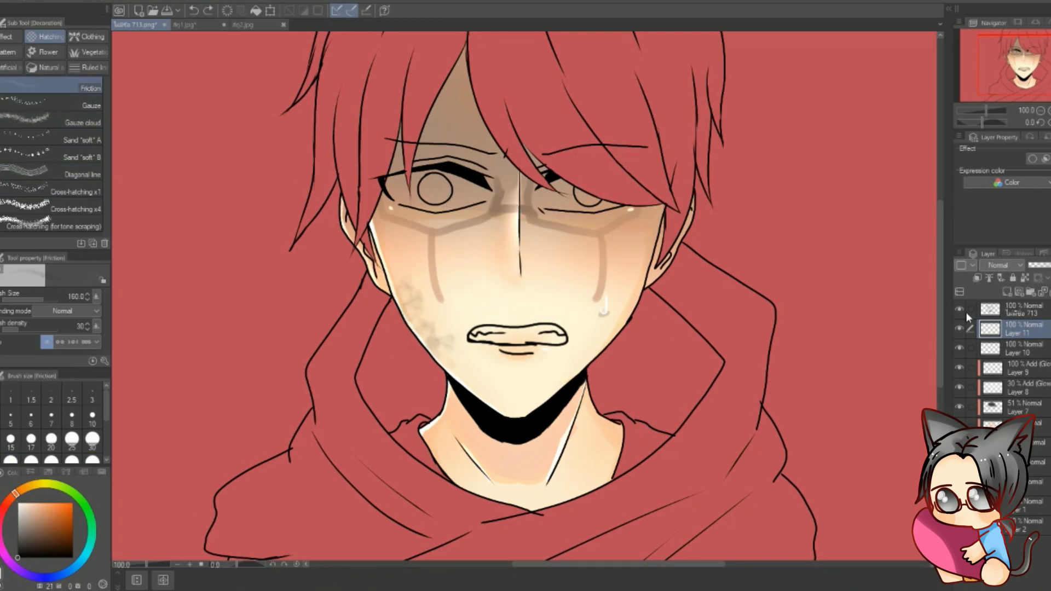
pyautogui.hotkey('ctrl', '[')
pyautogui.moveTo(416, 230); pyautogui.dragTo(460, 350)
pyautogui.moveTo(613, 285); pyautogui.dragTo(548, 384)
pyautogui.click(62, 175)
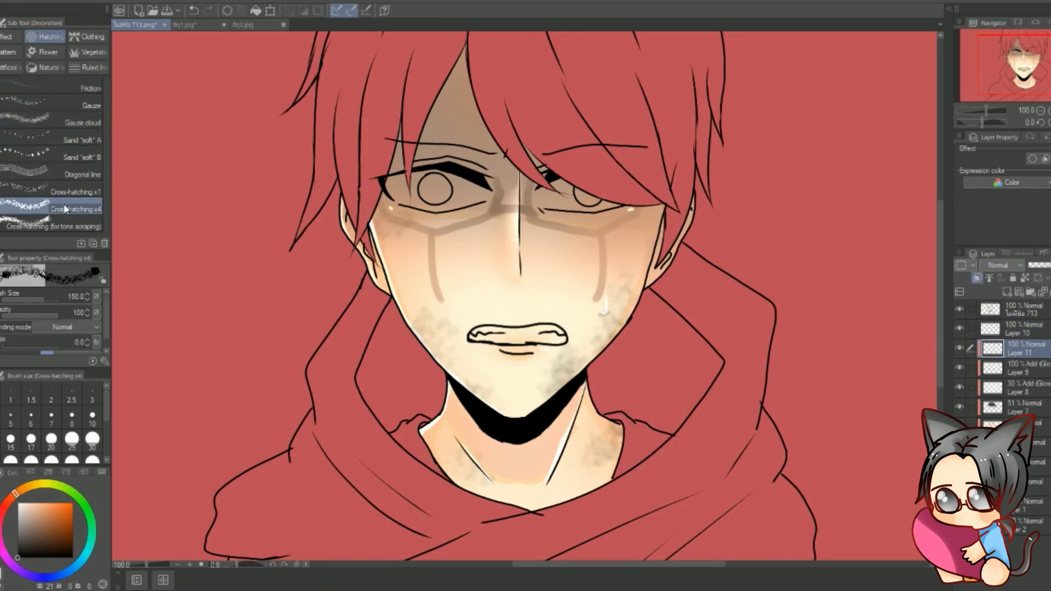
pyautogui.click(83, 52)
pyautogui.moveTo(361, 219); pyautogui.dragTo(433, 328)
pyautogui.hotkey('ctrl', 'z')
pyautogui.click(12, 67)
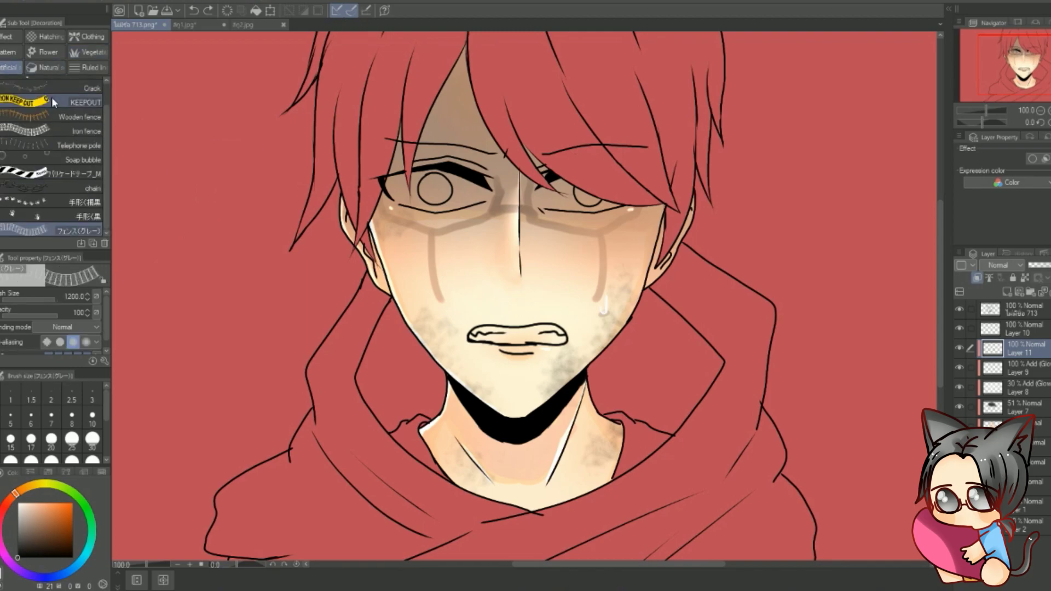
# Step: Paint red blood scratches on both cheeks and the jaw with the Flame brush at size 100 on a new layer
pyautogui.click(46, 68)
pyautogui.click(1007, 292)
pyautogui.moveTo(391, 290); pyautogui.dragTo(492, 216)
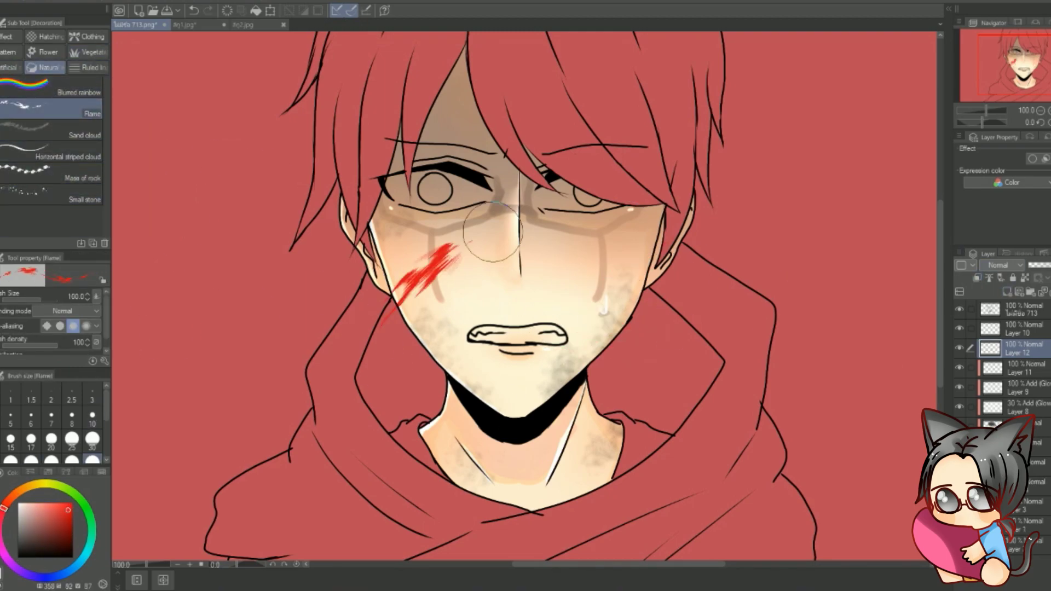
pyautogui.moveTo(437, 285); pyautogui.dragTo(427, 191)
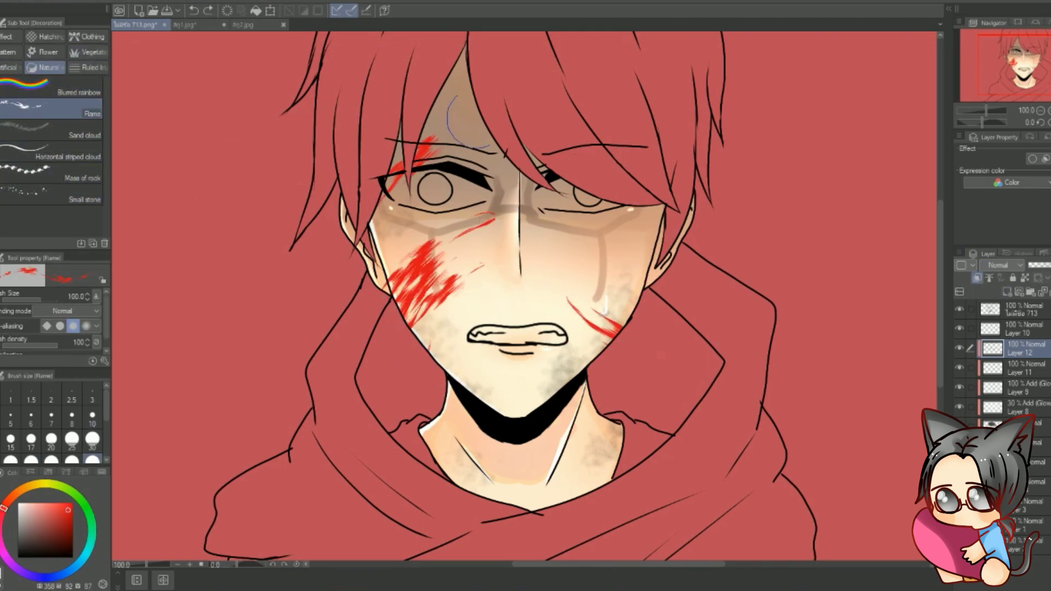
pyautogui.press('b')
pyautogui.press('b')
pyautogui.hotkey('ctrl', 'z')
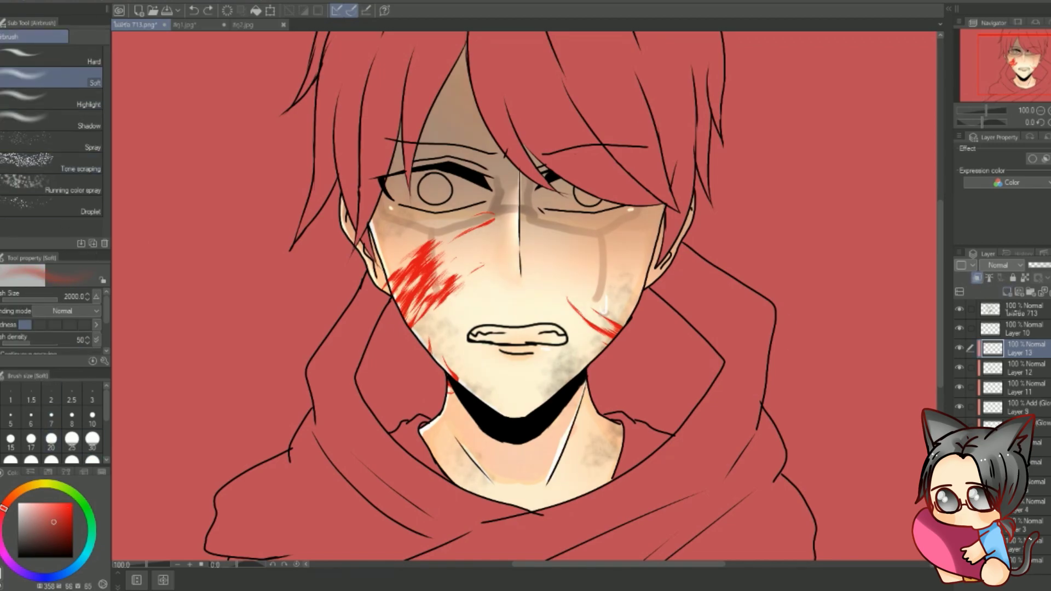
# Step: Unclip the blood layer and erase the red spilling outside the face outline with the Hard eraser at size 12
pyautogui.click(1018, 368)
pyautogui.press('e')
pyautogui.scroll(5, 389, 340)
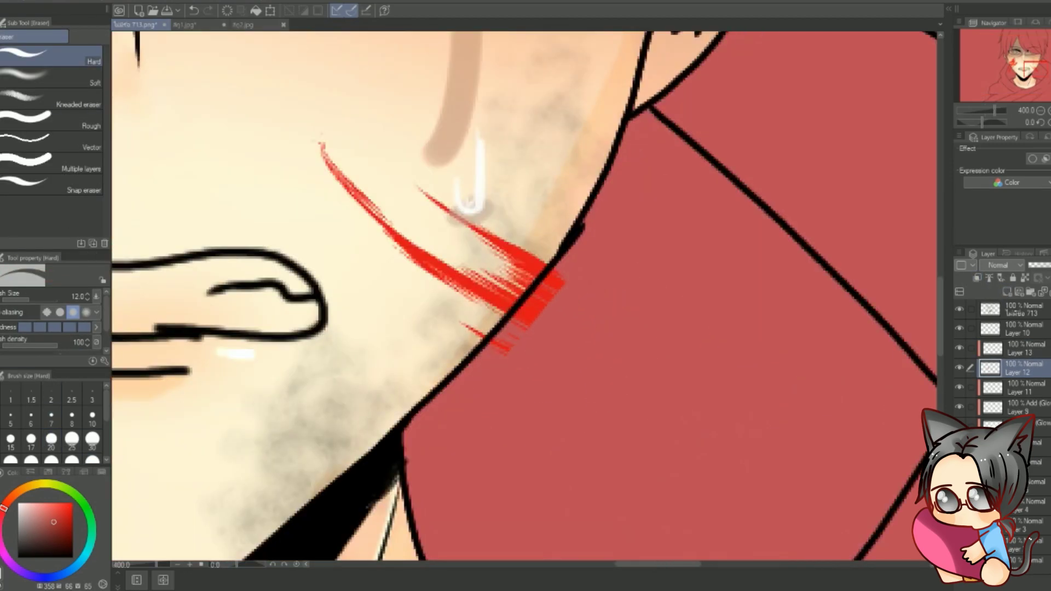
pyautogui.moveTo(219, 137); pyautogui.dragTo(257, 295)
pyautogui.scroll(-5, 526, 295)
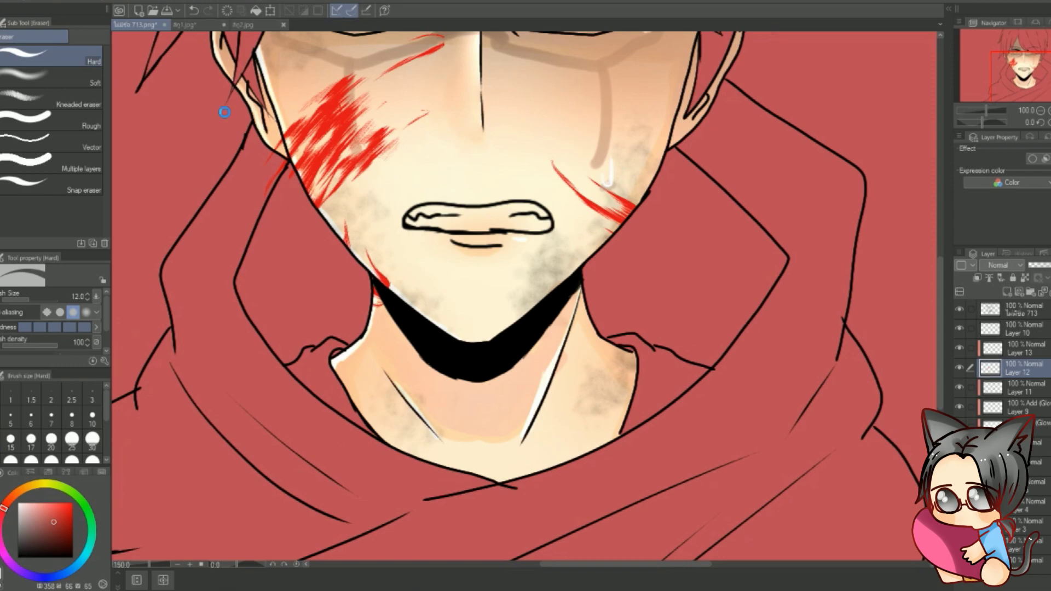
pyautogui.moveTo(471, 285); pyautogui.dragTo(496, 247)
# Step: Darken the blood marks on the clipped layer above them with the Soft airbrush in dark red at size 25
pyautogui.click(1018, 348)
pyautogui.press('b')
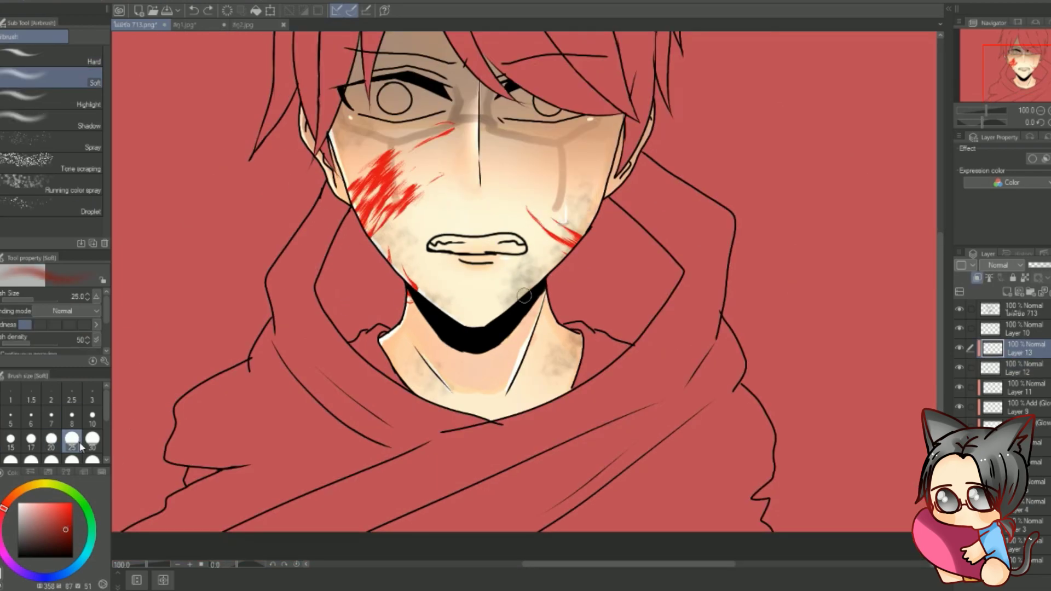
pyautogui.click(1021, 296)
pyautogui.press('b')
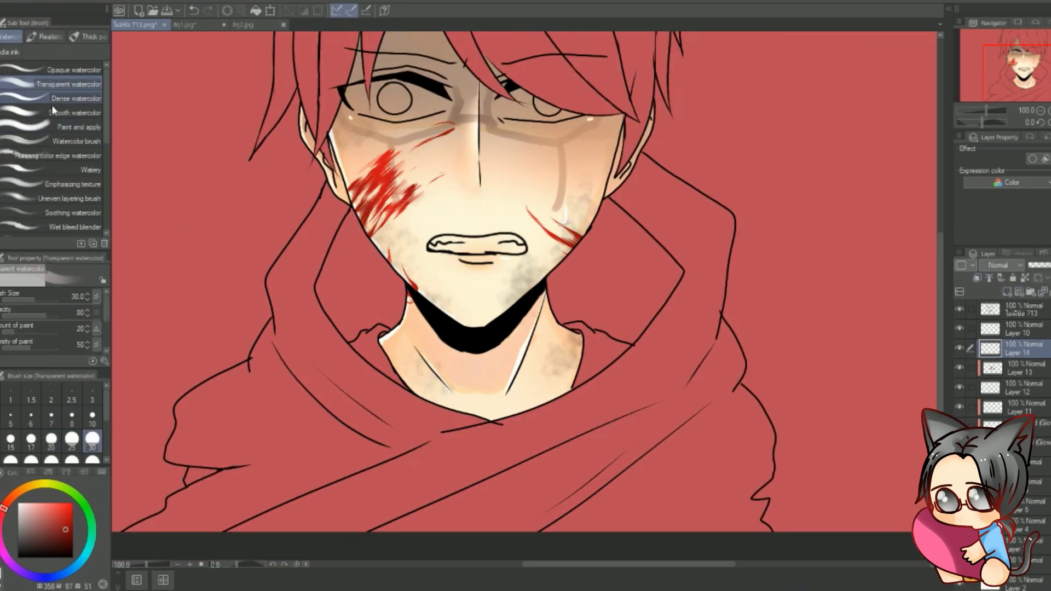
pyautogui.scroll(5, 513, 252)
pyautogui.moveTo(539, 276); pyautogui.dragTo(519, 446)
pyautogui.hotkey('ctrl', 'z')
pyautogui.hotkey('ctrl', 'z')
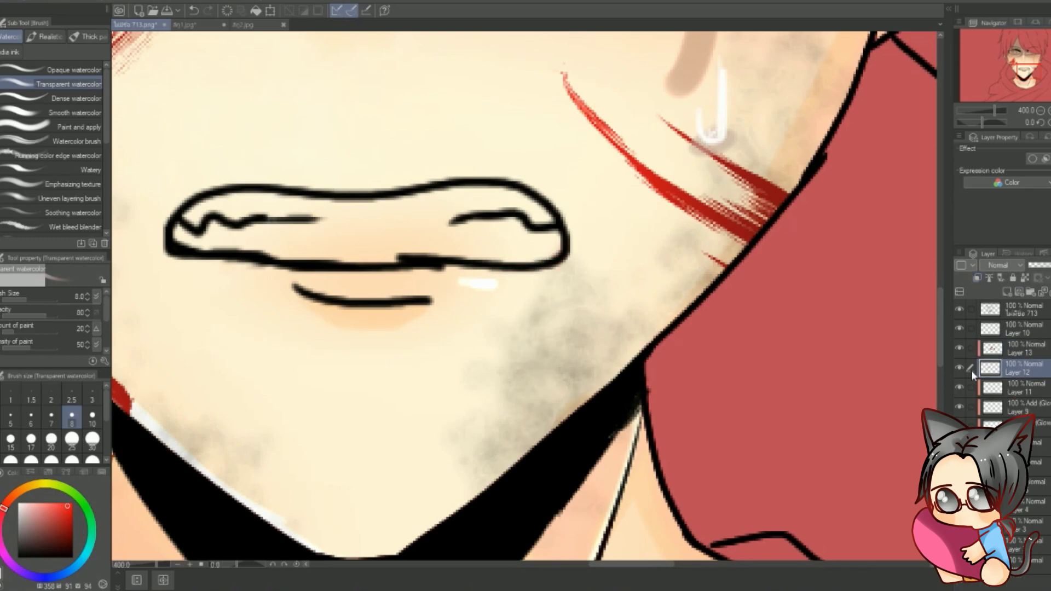
# Step: Try painting red blood drips below both corners of the mouth with the Flame brush at size 20
pyautogui.press('b')
pyautogui.moveTo(528, 264); pyautogui.dragTo(562, 320)
pyautogui.scroll(-3, 563, 327)
pyautogui.moveTo(350, 271); pyautogui.dragTo(357, 300)
pyautogui.scroll(-2, 357, 301)
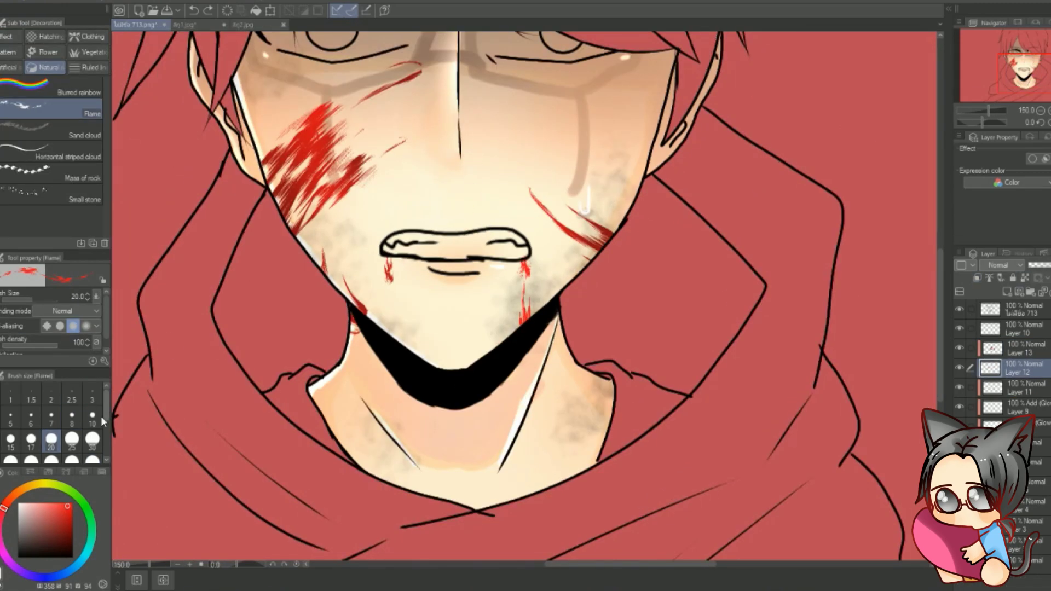
pyautogui.click(72, 438)
pyautogui.scroll(-1, 499, 202)
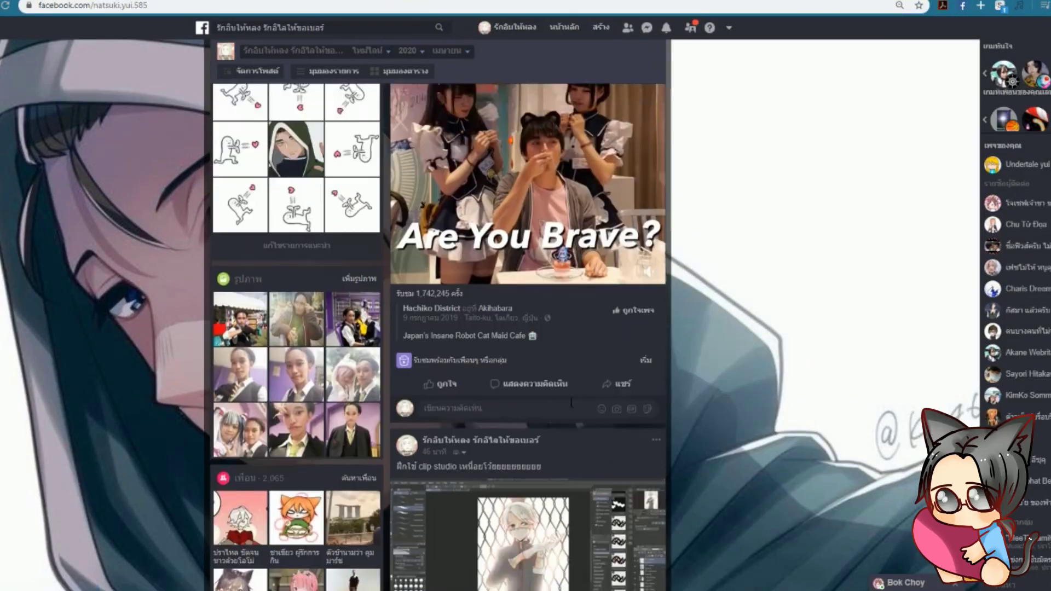
# Step: Switch to the web browser and look through the artwork posts on the Facebook and Twitter profiles, including the liked tweets
pyautogui.scroll(-10, 593, 414)
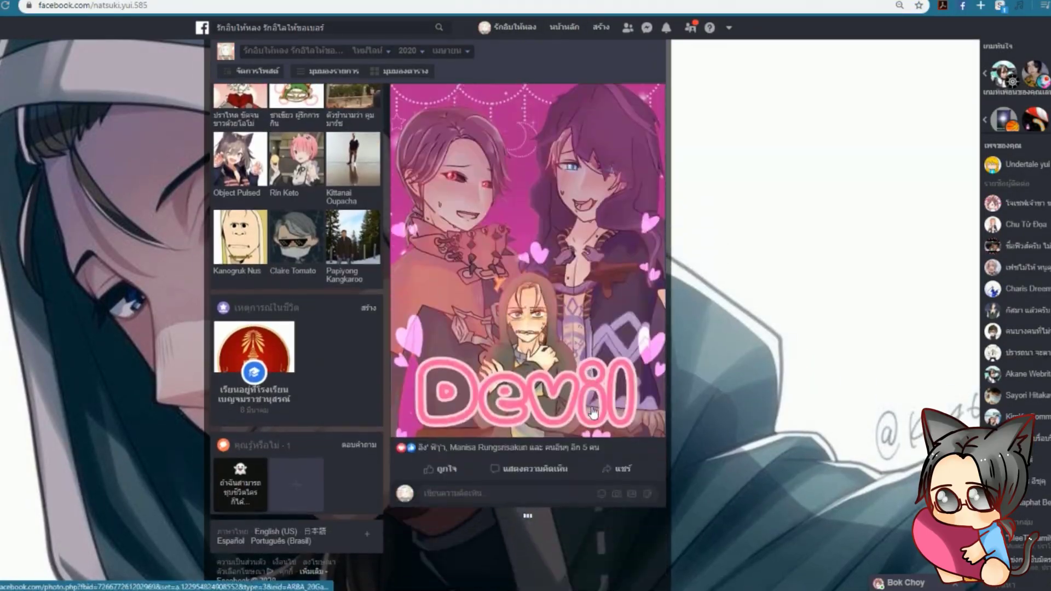
pyautogui.scroll(-10, 593, 413)
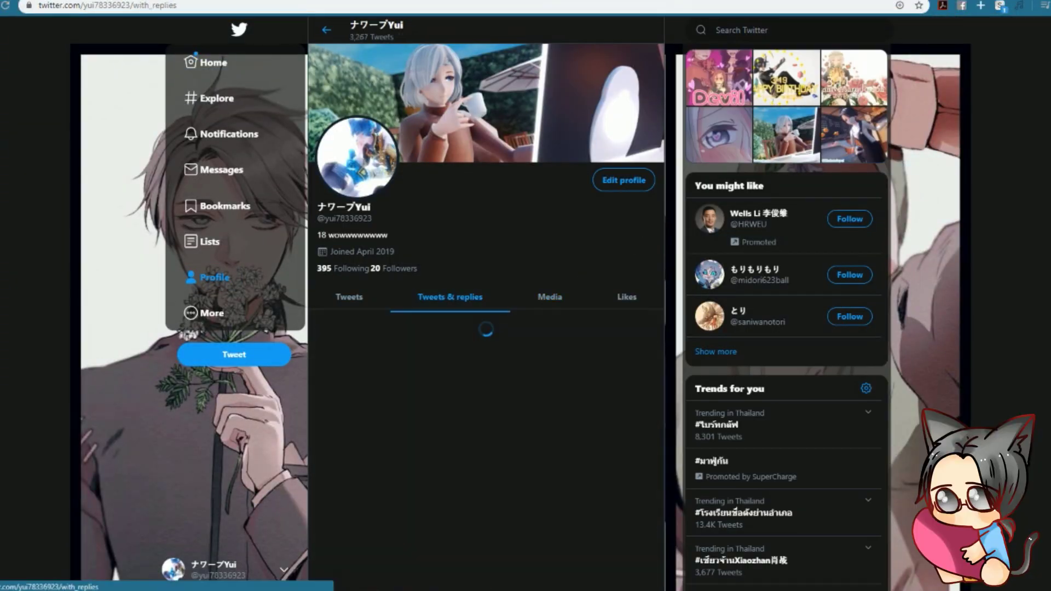
pyautogui.click(626, 297)
pyautogui.scroll(-15, 606, 371)
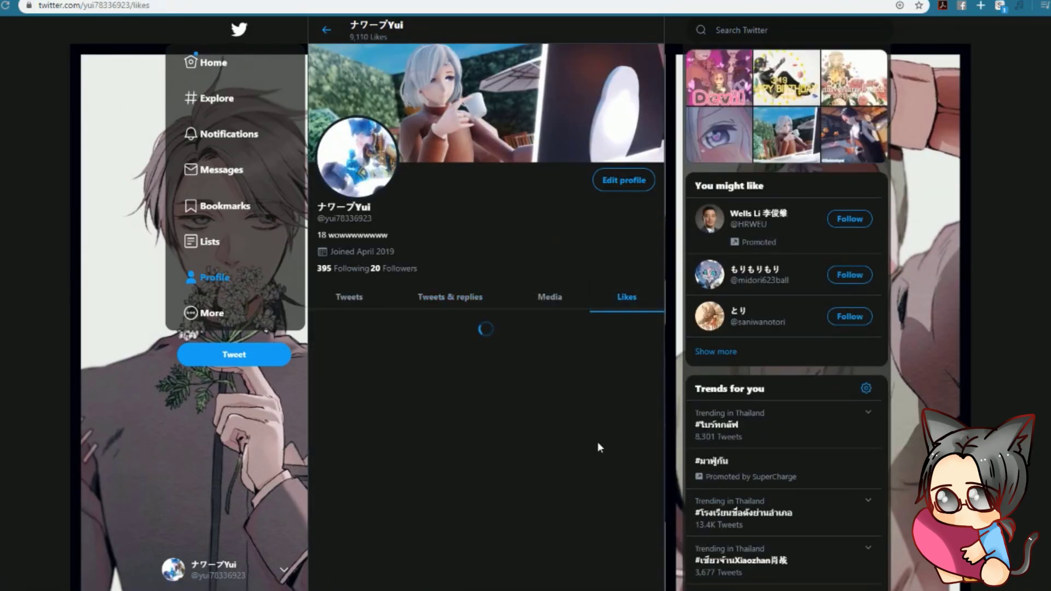
pyautogui.scroll(-15, 600, 448)
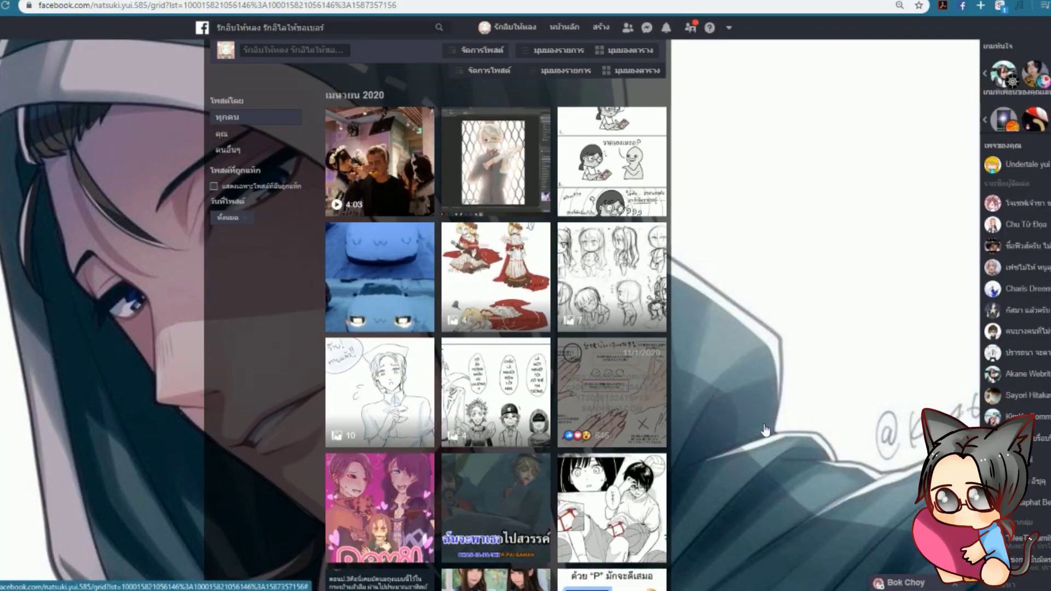
pyautogui.scroll(-5, 685, 433)
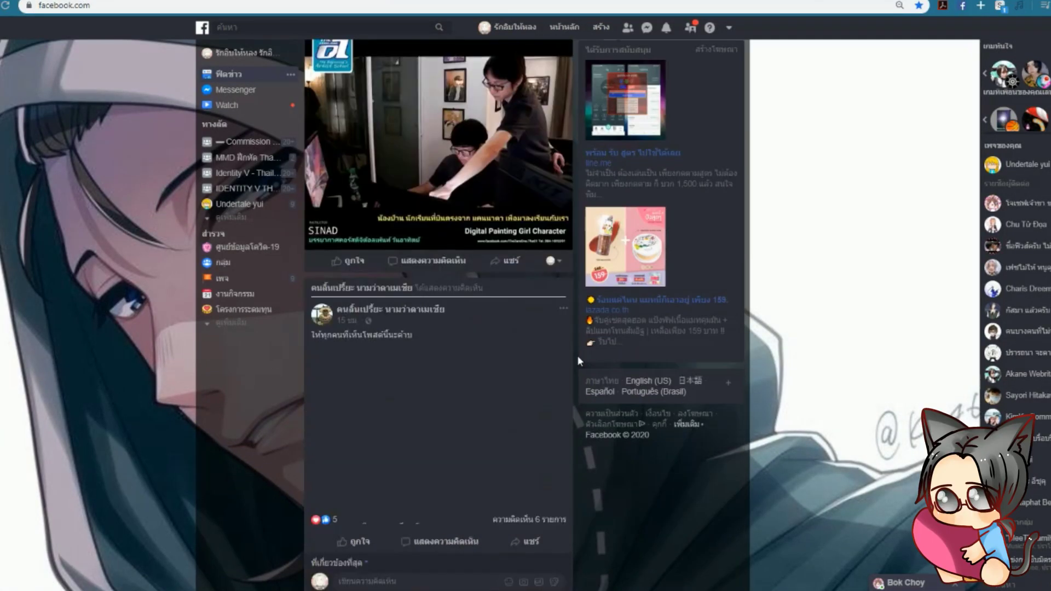
pyautogui.scroll(-15, 577, 356)
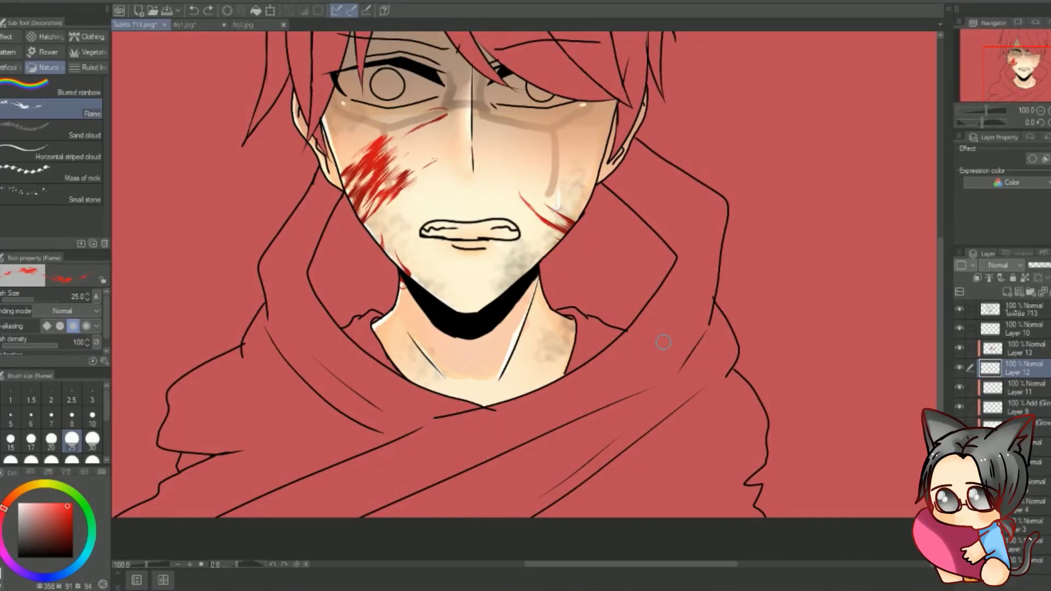
# Step: Paint red blood drips from both mouth corners with Dense watercolor at size 8 and thin them with the Soft eraser at size 10
pyautogui.press('b')
pyautogui.scroll(5, 519, 252)
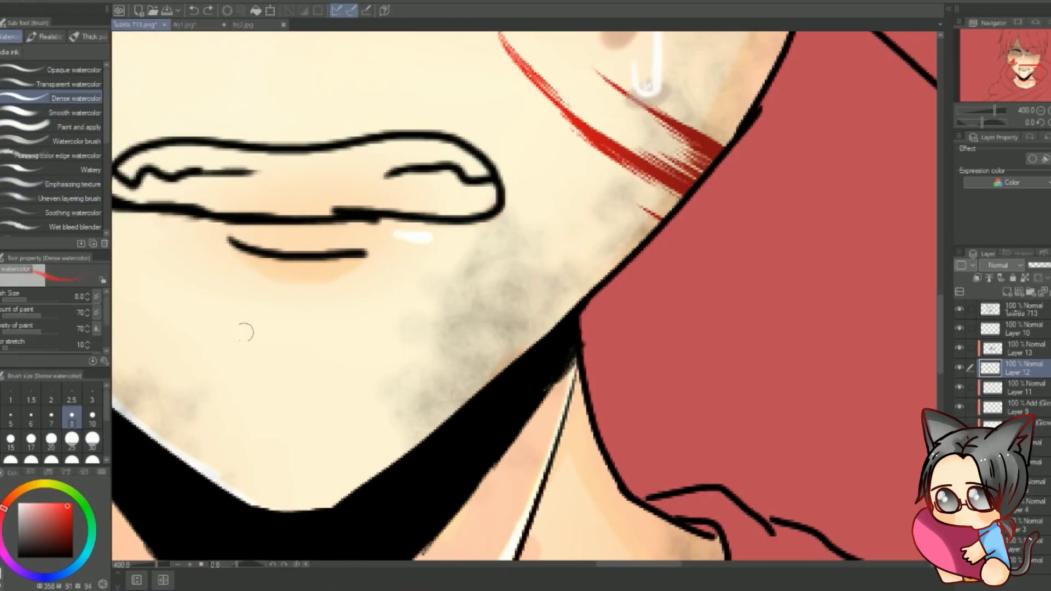
pyautogui.press('p')
pyautogui.click(51, 189)
pyautogui.press('p')
pyautogui.moveTo(472, 296); pyautogui.dragTo(554, 307)
pyautogui.moveTo(189, 219)
pyautogui.mouseDown()
pyautogui.moveTo(244, 375)
pyautogui.moveTo(184, 248)
pyautogui.moveTo(553, 329)
pyautogui.mouseUp()
pyautogui.press('e')
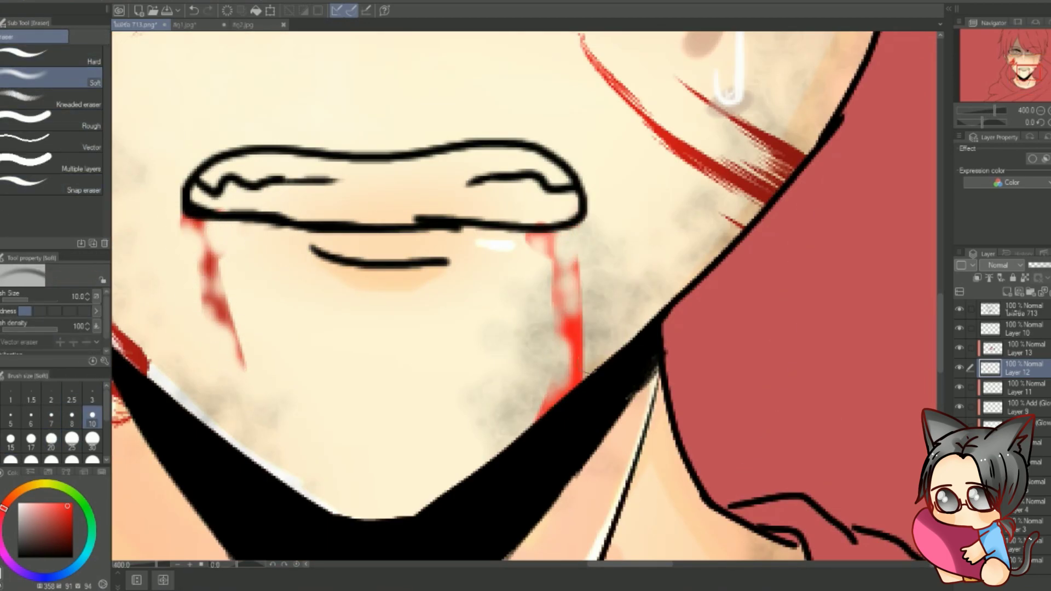
# Step: Select the hair areas and fill them with a light brown sampled from the palette image on the empty layer below the line art
pyautogui.hotkey('ctrl', 'alt', '0')
pyautogui.press('b')
pyautogui.hotkey('alt', ']')
pyautogui.scroll(-3, 526, 274)
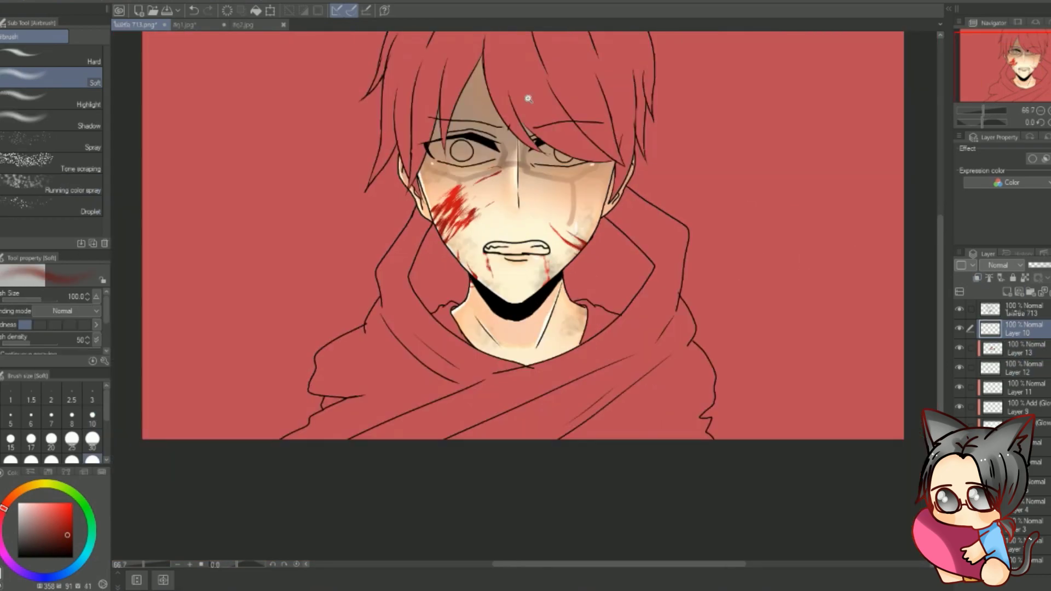
pyautogui.scroll(3, 190, 304)
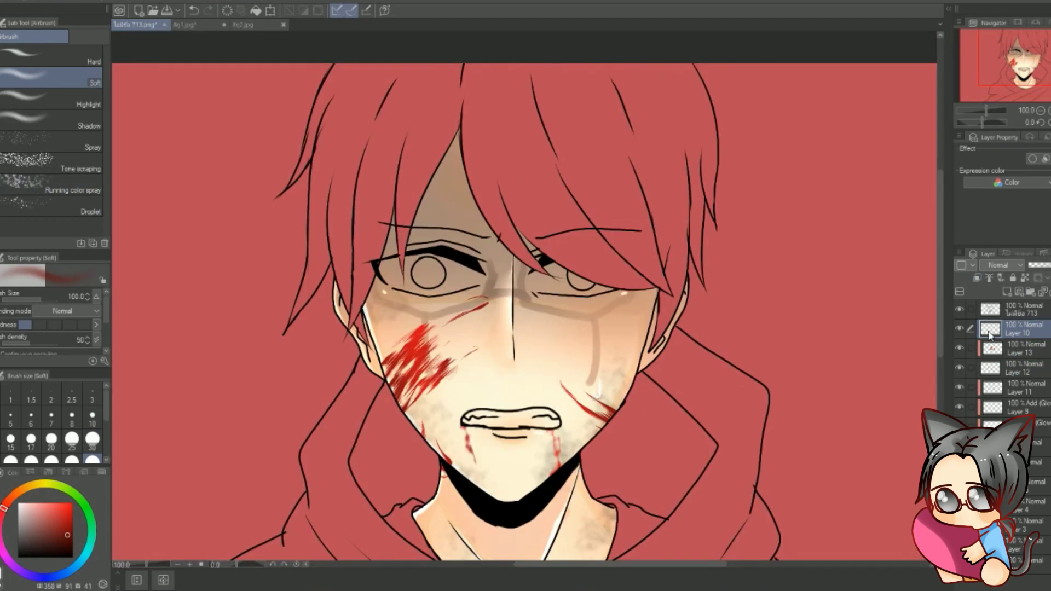
pyautogui.press('w')
pyautogui.click(189, 25)
pyautogui.click(135, 25)
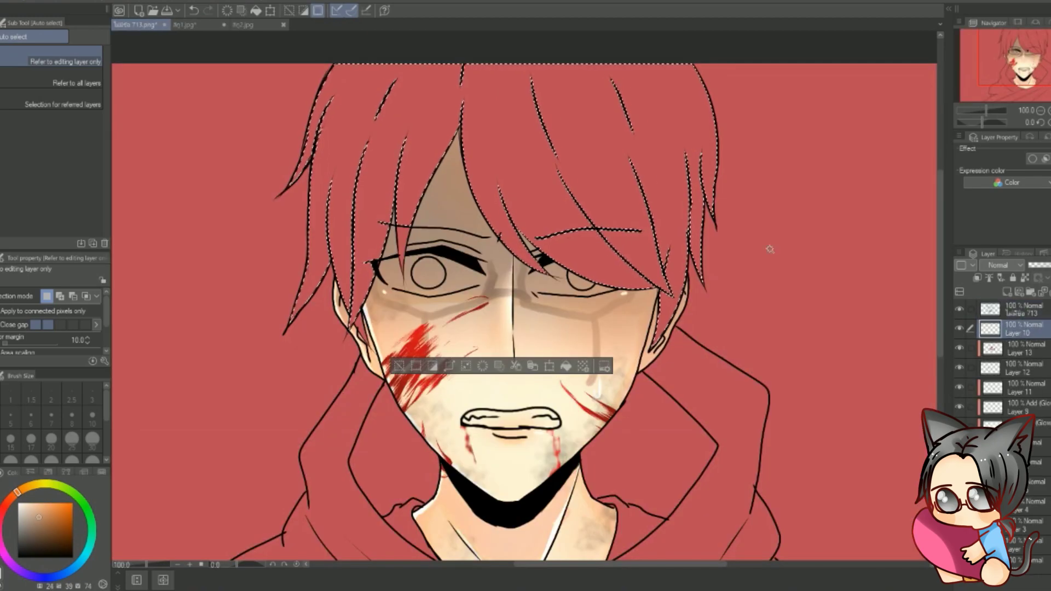
pyautogui.click(361, 323)
pyautogui.hotkey('alt', ']')
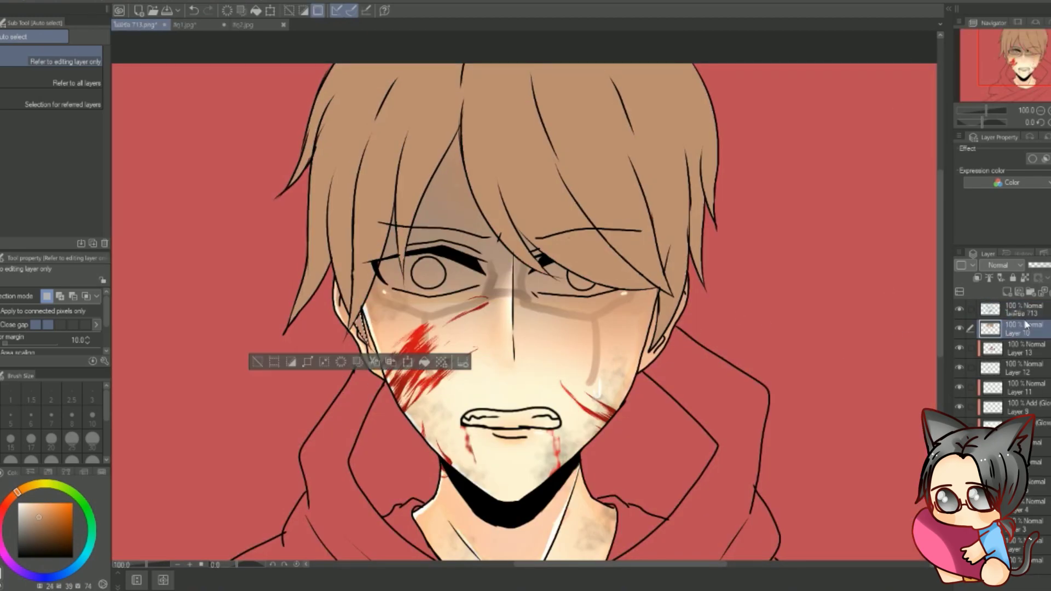
pyautogui.hotkey('ctrl', 'd')
# Step: Fill the remaining gaps in the hair's base colour with the Darker pencil at size 20
pyautogui.press('p')
pyautogui.scroll(3, 694, 77)
pyautogui.scroll(-4, 695, 76)
pyautogui.scroll(3, 736, 288)
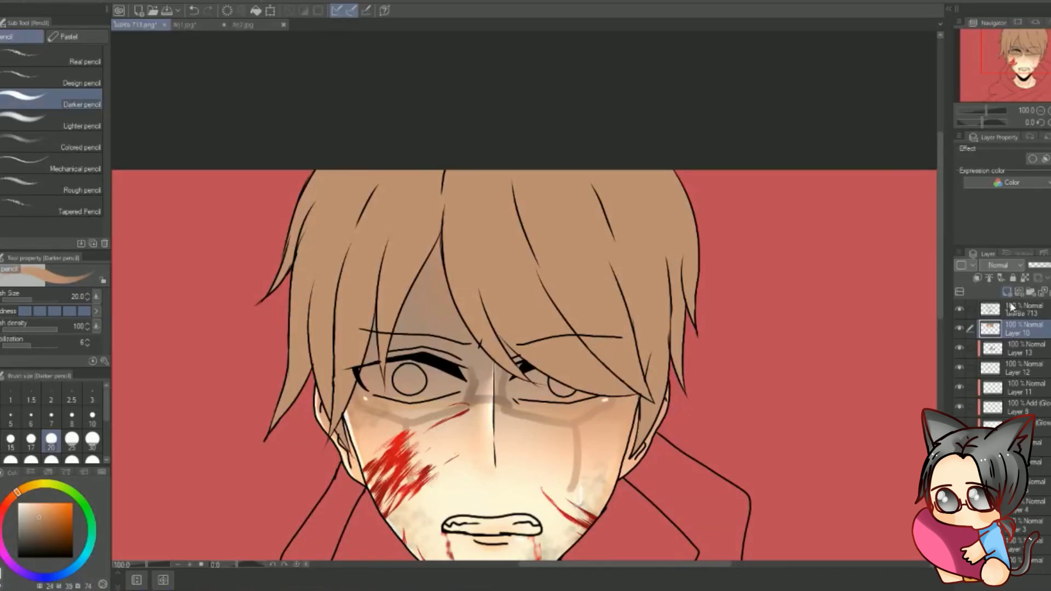
# Step: Shade the hair in orange-brown and reddish-brown palette tones on a new clipped layer, using the これだけで塗る筆 brush at size 50
pyautogui.click(238, 23)
pyautogui.click(135, 24)
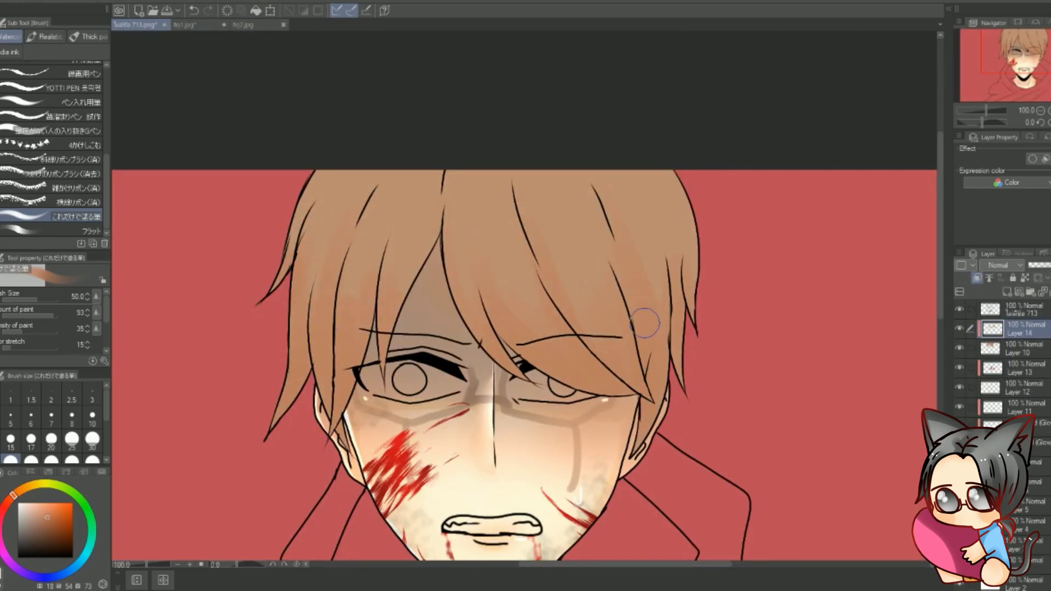
pyautogui.click(563, 206)
pyautogui.hotkey('ctrl', 'Tab')
pyautogui.keyDown('alt'); pyautogui.click(456, 236); pyautogui.keyUp('alt')
pyautogui.hotkey('ctrl', 'Tab')
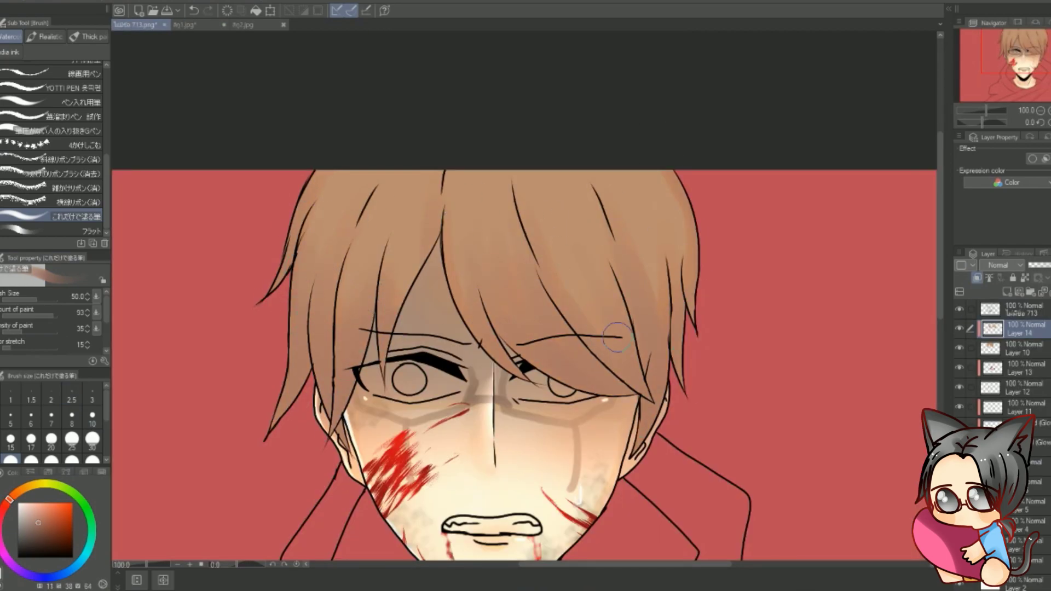
# Step: Paint pale cream light along the hair's outer strands on a new clipped layer and set that layer's opacity to 54%
pyautogui.hotkey('ctrl', 'Tab')
pyautogui.keyDown('alt'); pyautogui.click(657, 245); pyautogui.keyUp('alt')
pyautogui.hotkey('ctrl', 'Tab')
pyautogui.hotkey('ctrl', 'shift', 'n')
pyautogui.moveTo(674, 219); pyautogui.dragTo(684, 329)
pyautogui.moveTo(328, 219)
pyautogui.mouseDown()
pyautogui.moveTo(305, 417)
pyautogui.moveTo(548, 328)
pyautogui.mouseUp()
pyautogui.moveTo(1038, 265); pyautogui.dragTo(1024, 265)
# Step: Brush a soft glow across the hair on a new clipped Add (Glow) layer and reduce its opacity to 45%
pyautogui.hotkey('ctrl', 'shift', 'n')
pyautogui.click(1002, 265)
pyautogui.click(997, 296)
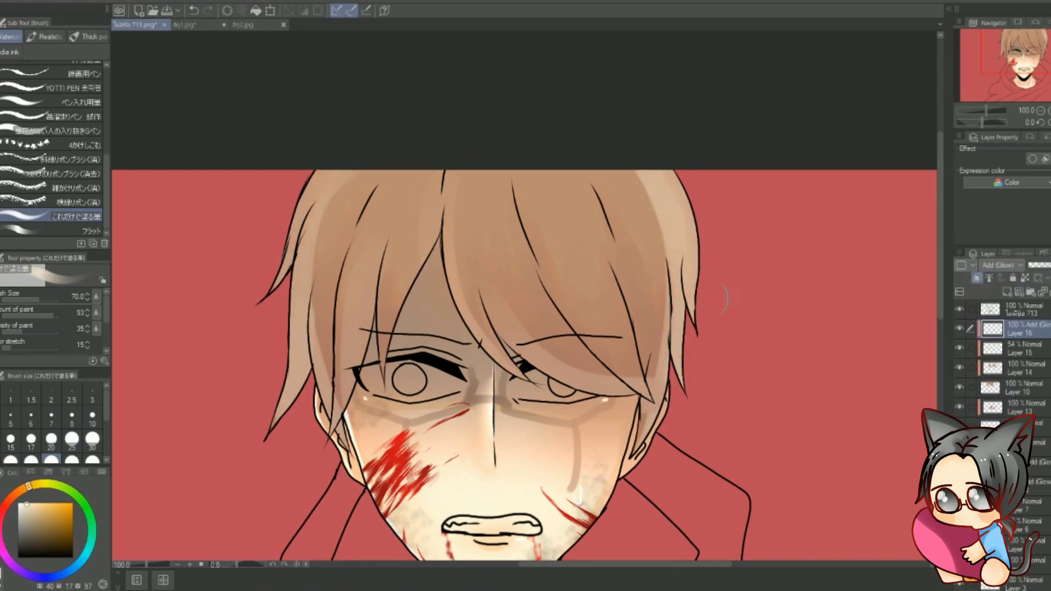
pyautogui.press('b')
pyautogui.moveTo(383, 246); pyautogui.dragTo(659, 293)
pyautogui.moveTo(1038, 265); pyautogui.dragTo(1049, 266)
# Step: Shade the hair with the Soft airbrush at size 250 on another clipped layer, in a brown sampled from the palette image
pyautogui.hotkey('ctrl', 'shift', 'n')
pyautogui.click(184, 25)
pyautogui.keyDown('alt'); pyautogui.click(594, 498); pyautogui.keyUp('alt')
pyautogui.keyDown('alt'); pyautogui.click(499, 413); pyautogui.keyUp('alt')
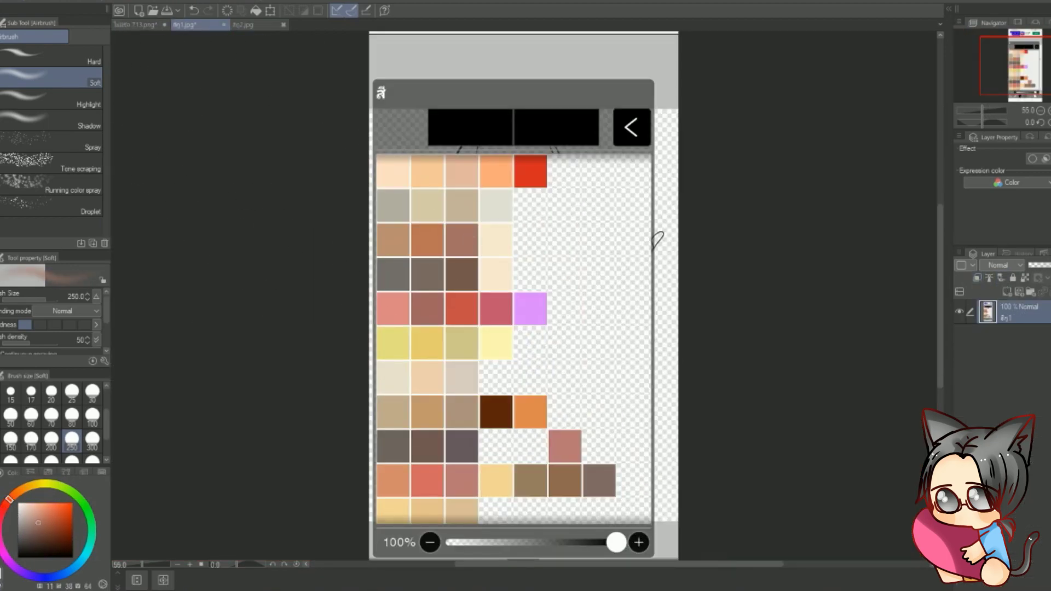
pyautogui.click(137, 24)
pyautogui.moveTo(340, 285); pyautogui.dragTo(633, 173)
pyautogui.hotkey('ctrl', 'z')
# Step: Add a band of small shiny highlights across the hair with the hair-highlight marker on a new clipped Add (Glow) layer
pyautogui.hotkey('ctrl', 'shift', 'n')
pyautogui.click(1002, 265)
pyautogui.click(1002, 351)
pyautogui.press('p')
pyautogui.click(67, 37)
pyautogui.click(52, 187)
pyautogui.moveTo(305, 194); pyautogui.dragTo(665, 201)
pyautogui.hotkey('ctrl', 'z')
pyautogui.moveTo(305, 215); pyautogui.dragTo(329, 235)
pyautogui.hotkey('ctrl', 'y')
# Step: Select the hood and cloak areas and fill them with a dark grey-brown sampled from the palette image on a new layer
pyautogui.keyDown('alt'); pyautogui.click(488, 245); pyautogui.keyUp('alt')
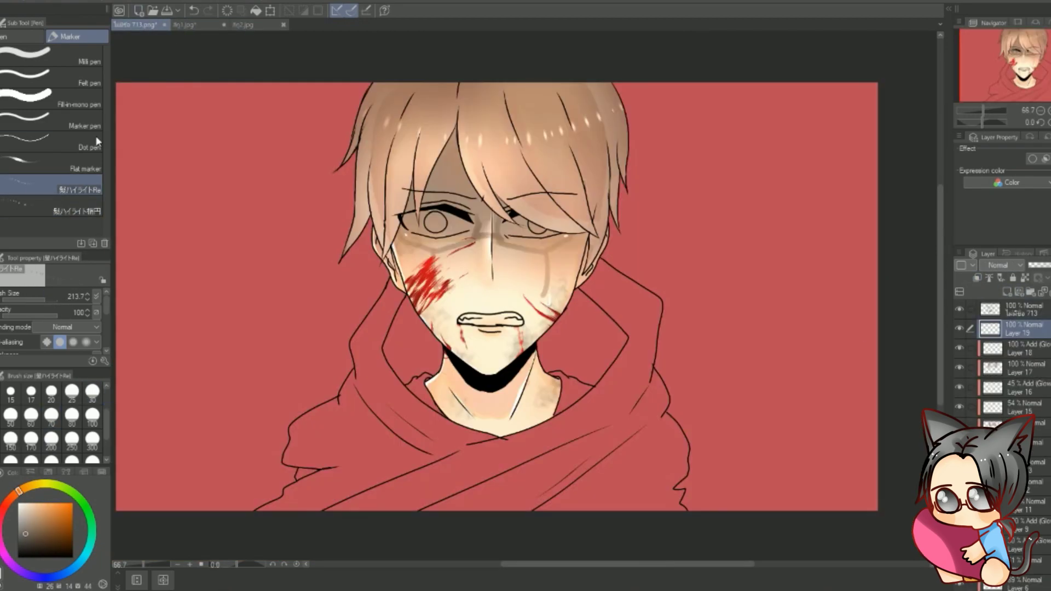
pyautogui.press('w')
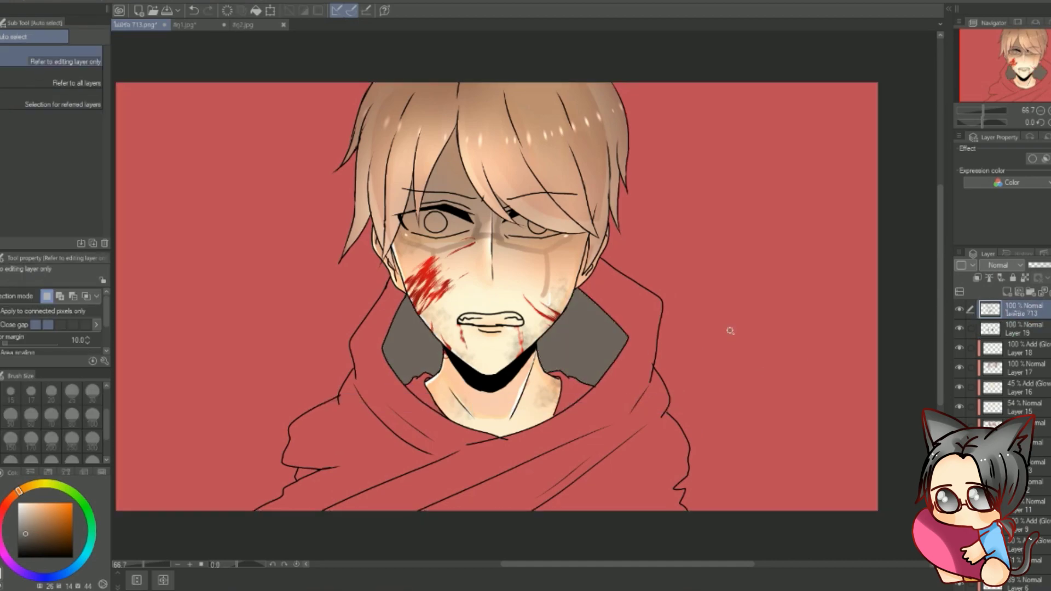
pyautogui.hotkey('alt', 'BackSpace')
pyautogui.hotkey('ctrl', 'd')
# Step: Paint reddish-brown shading inside the hood and along the cloak's folds with a watercolor brush on a new clipped layer
pyautogui.hotkey('ctrl', 'shift', 'n')
pyautogui.press('b')
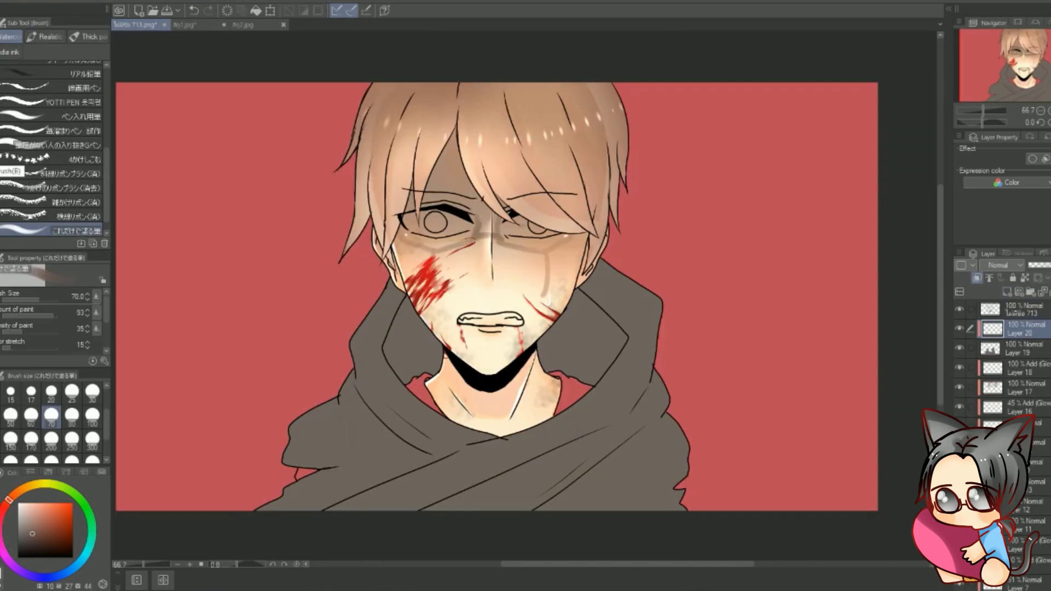
pyautogui.click(51, 392)
pyautogui.scroll(1, 449, 269)
pyautogui.scroll(-1, 390, 248)
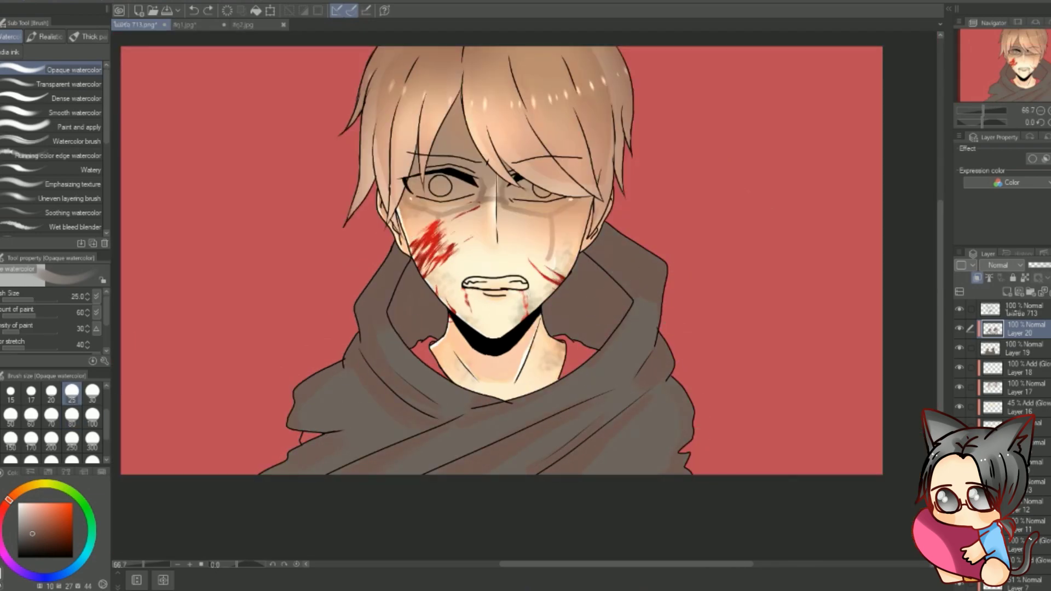
# Step: Paint dark brown shadows in the cloak's folds with Dense watercolor at size 25 on a new clipped layer and soften them with Blur
pyautogui.click(38, 543)
pyautogui.click(539, 207)
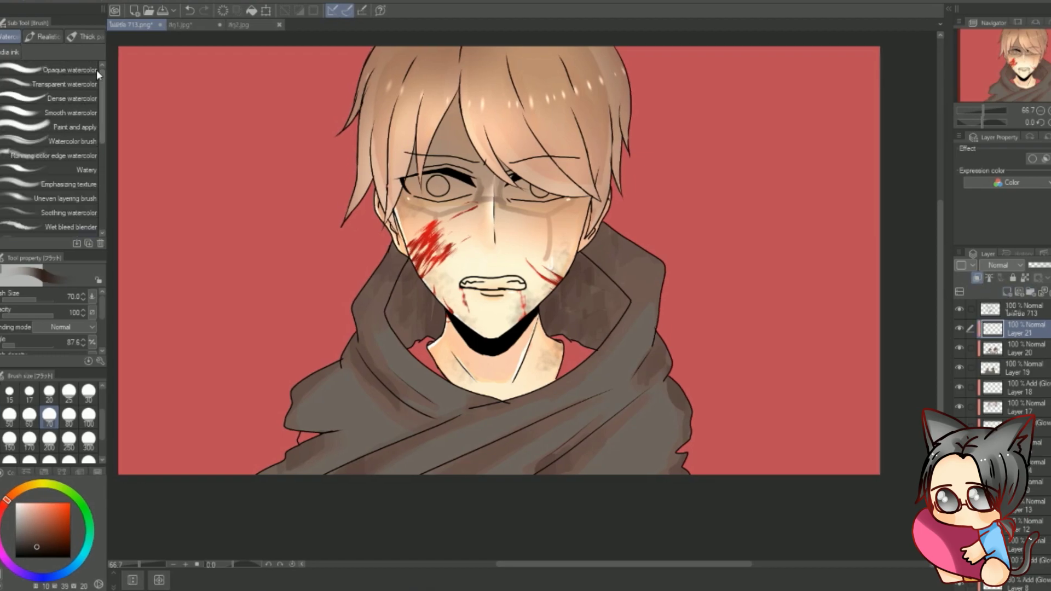
pyautogui.scroll(5, 328, 304)
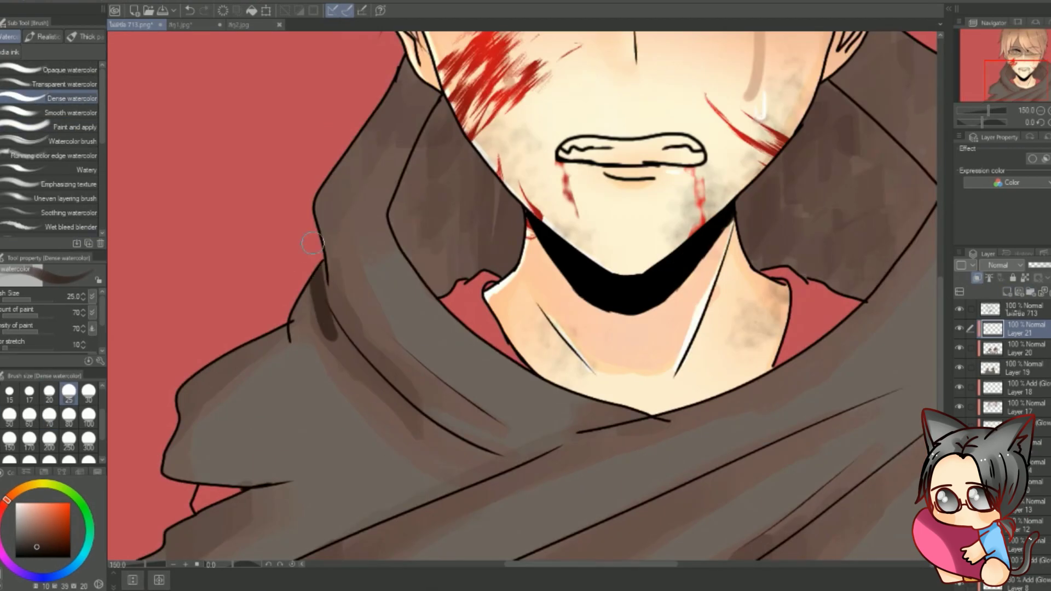
pyautogui.moveTo(328, 304); pyautogui.dragTo(512, 460)
pyautogui.moveTo(286, 323); pyautogui.dragTo(303, 413)
pyautogui.scroll(-2, 864, 312)
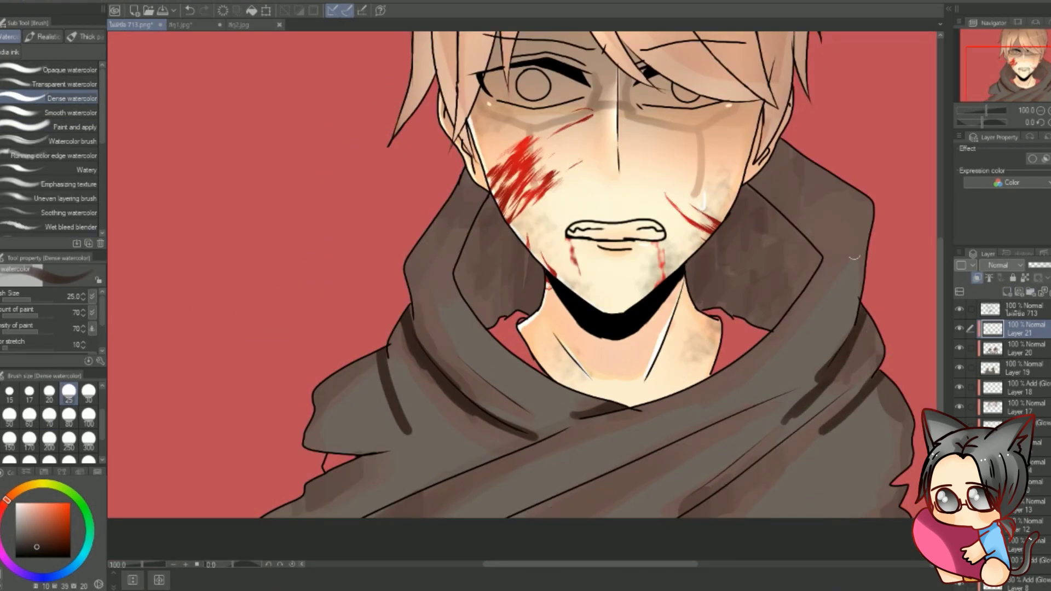
pyautogui.press('j')
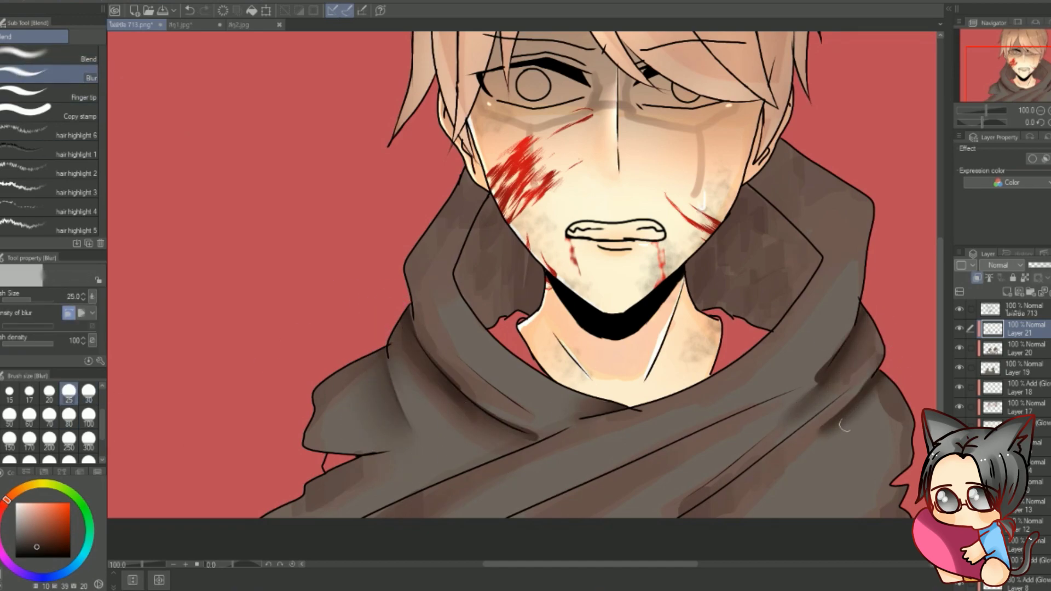
# Step: Darken the hood and cloak edges with the Soft airbrush at size 250 in dark brown on a new clipped layer
pyautogui.hotkey('ctrl', 'shift', 'n')
pyautogui.press('b')
pyautogui.moveTo(528, 222); pyautogui.dragTo(517, 434)
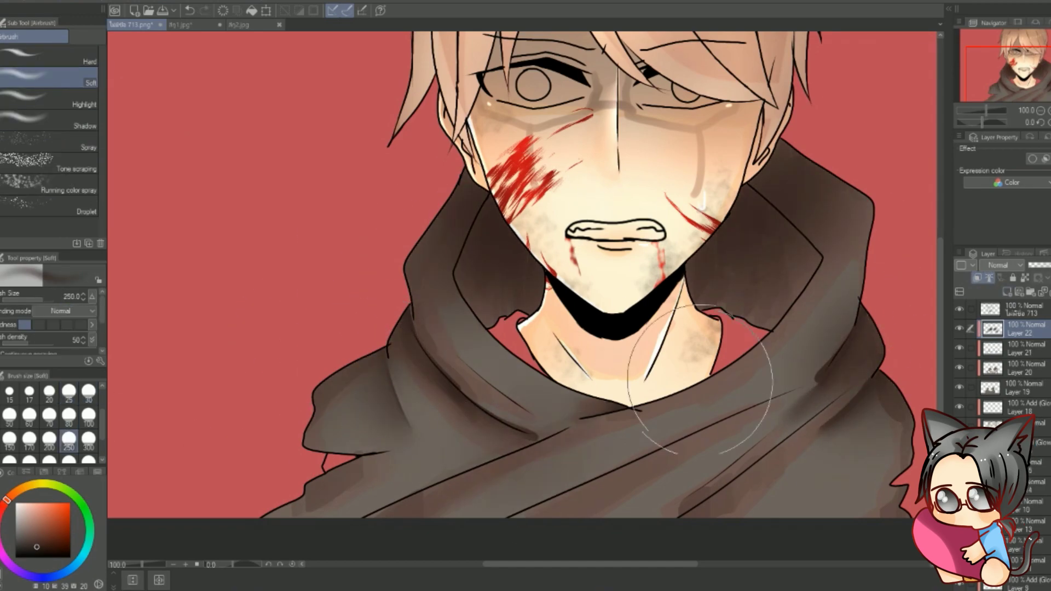
pyautogui.scroll(-1, 739, 295)
pyautogui.hotkey('ctrl', 'z')
# Step: Airbrush a soft purplish-grey tint over the hood and outer cloak, using a further clipped layer
pyautogui.hotkey('ctrl', 'Tab')
pyautogui.hotkey('ctrl', 'Tab')
pyautogui.hotkey('ctrl', 'shift', 'n')
pyautogui.moveTo(712, 263); pyautogui.dragTo(536, 394)
pyautogui.hotkey('ctrl', 'shift', 'n')
pyautogui.moveTo(422, 276)
pyautogui.mouseDown()
pyautogui.moveTo(657, 411)
pyautogui.moveTo(575, 384)
pyautogui.mouseUp()
# Step: Paint bright red blood patches across the cloak with Dense watercolor at size 30 on a new clipped layer
pyautogui.press('b')
pyautogui.click(65, 109)
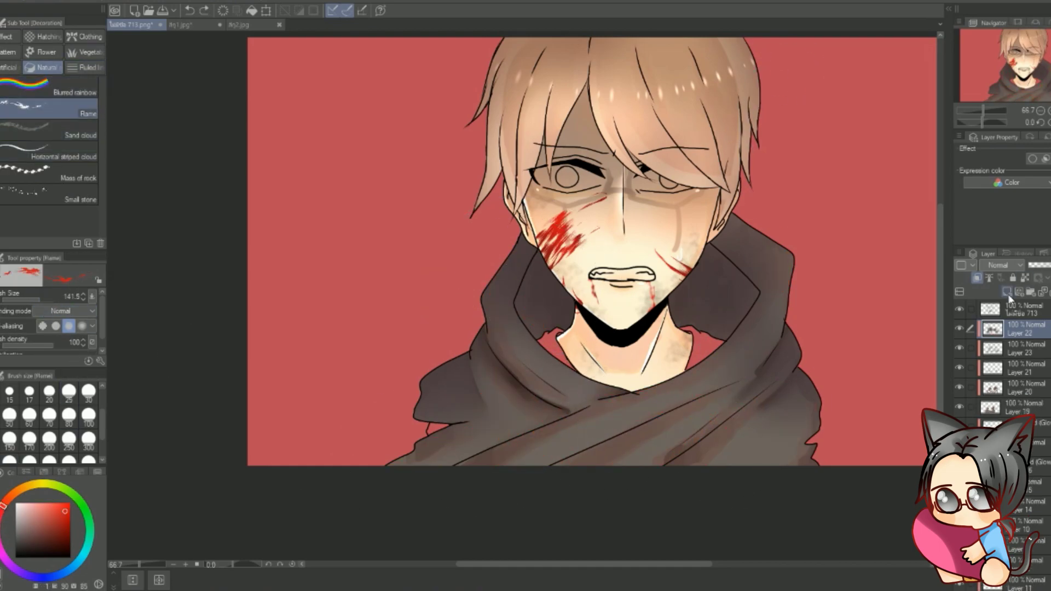
pyautogui.click(1008, 293)
pyautogui.press('b')
pyautogui.click(88, 391)
pyautogui.hotkey('ctrl', 'alt', '0')
pyautogui.moveTo(400, 378); pyautogui.dragTo(518, 416)
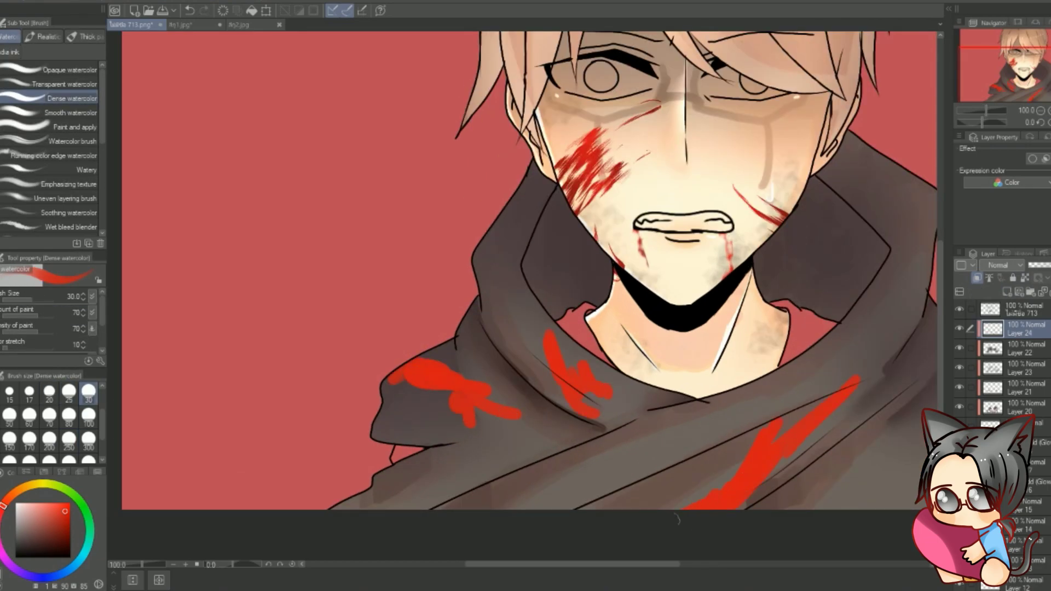
# Step: Erase the cloak's red patches into thin splatters with the Soft eraser at size 30 and soften them with Blur at size 25
pyautogui.press('e')
pyautogui.scroll(2, 399, 352)
pyautogui.moveTo(362, 373)
pyautogui.mouseDown()
pyautogui.moveTo(399, 352)
pyautogui.moveTo(540, 426)
pyautogui.mouseUp()
pyautogui.scroll(-1, 541, 425)
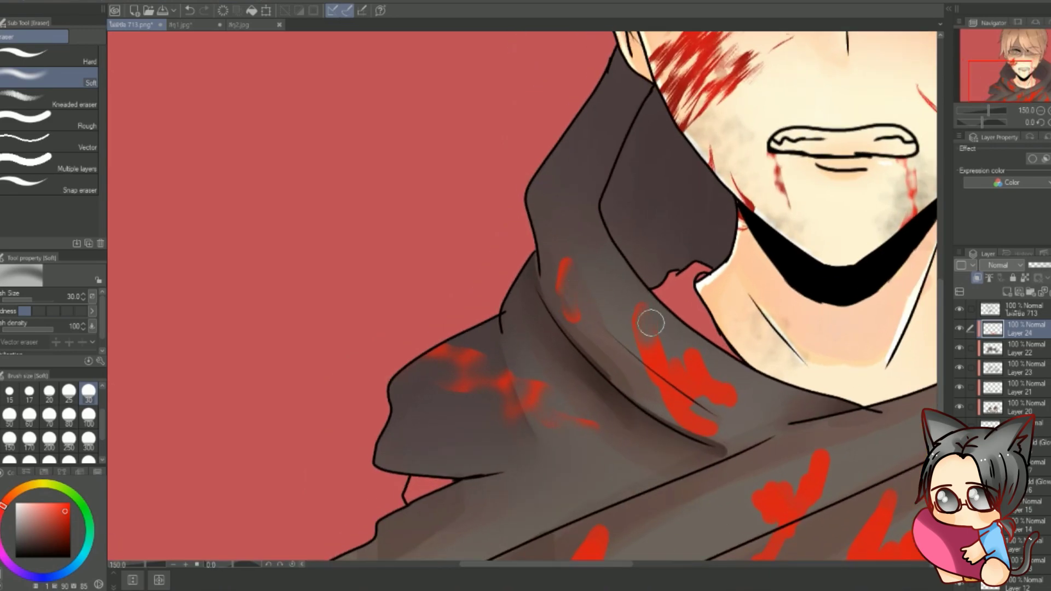
pyautogui.scroll(-2, 620, 349)
pyautogui.scroll(-3, 886, 356)
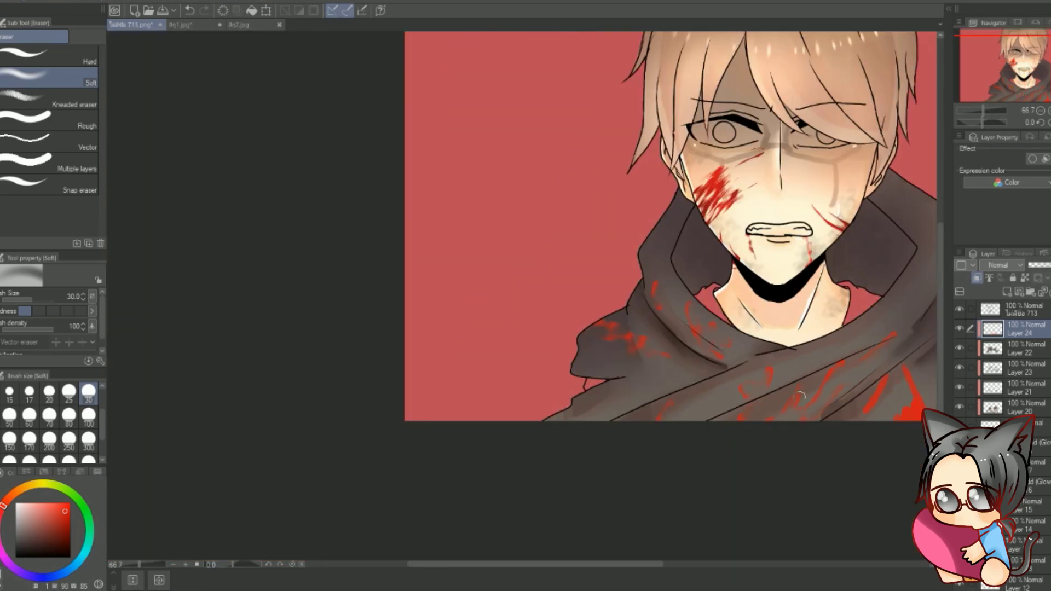
pyautogui.scroll(2, 833, 390)
pyautogui.press('j')
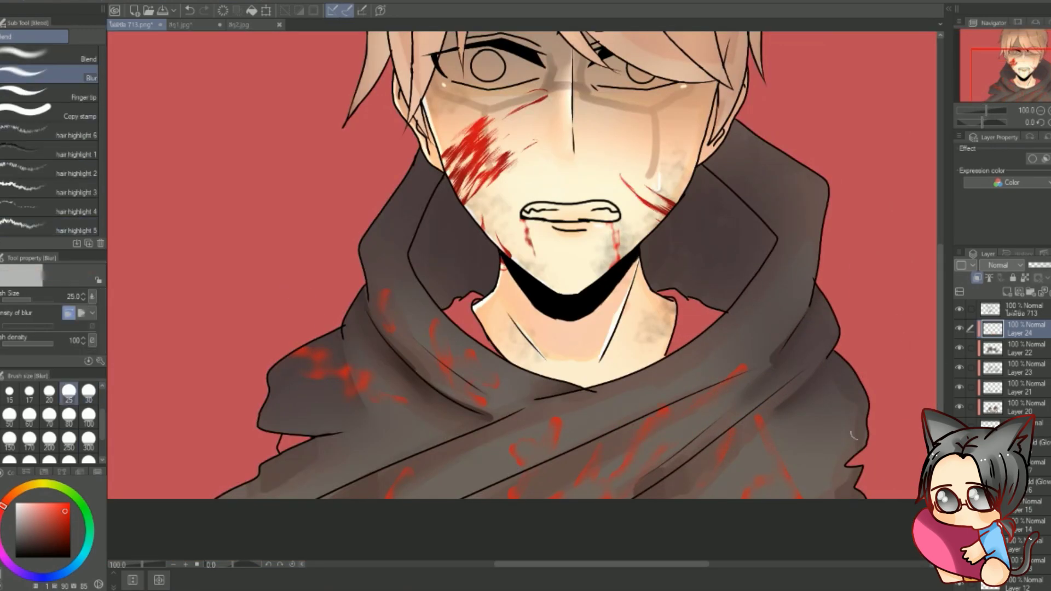
# Step: Fill the gaps between the neck and hood with brown, using the Darker pencil at size 17 on a new layer
pyautogui.press('g')
pyautogui.click(1006, 292)
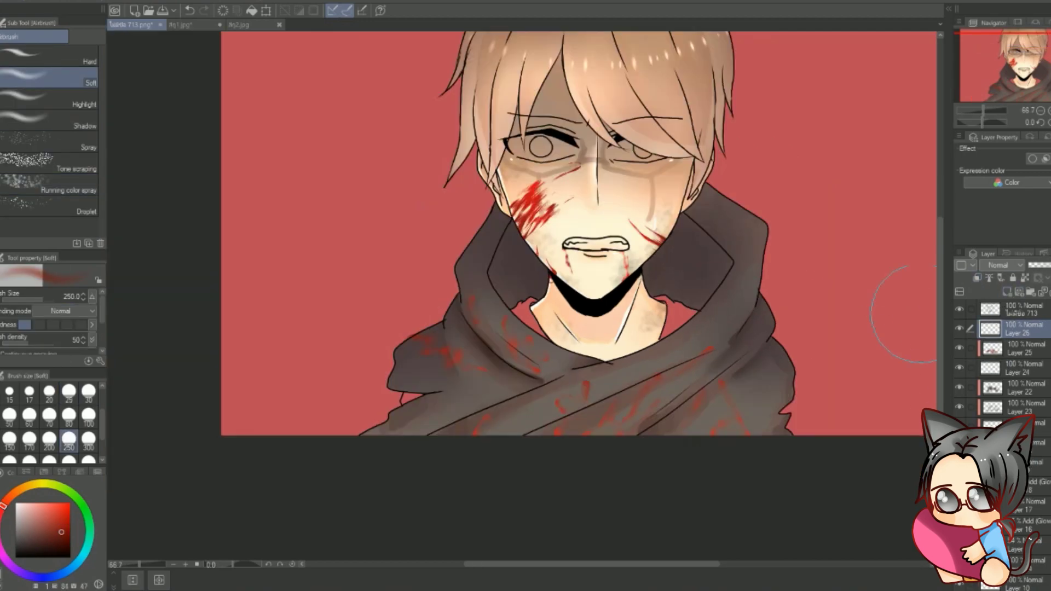
pyautogui.scroll(-1, 649, 334)
pyautogui.scroll(1, 556, 280)
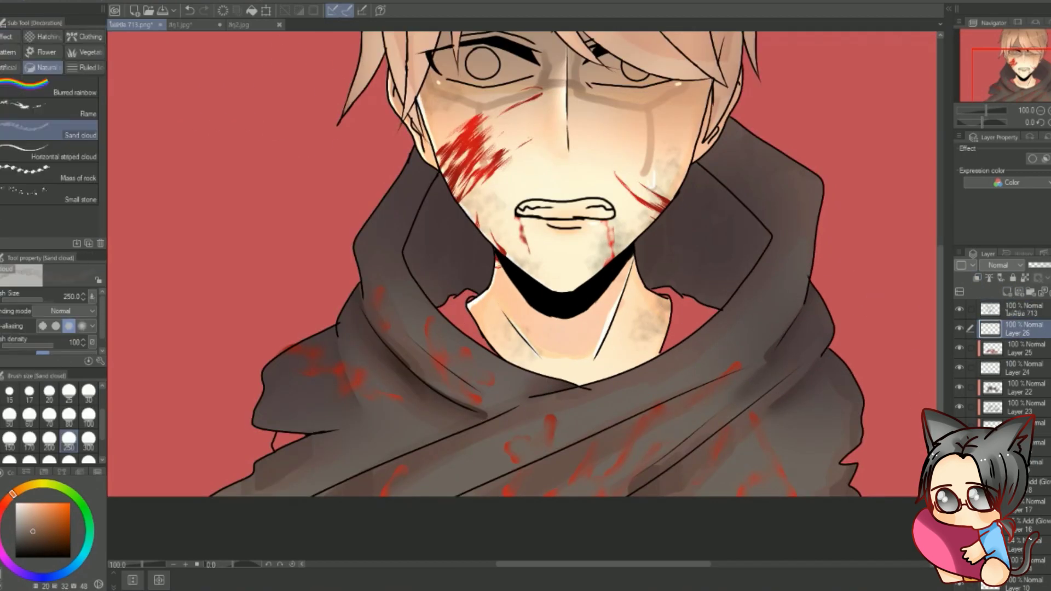
pyautogui.press('p')
pyautogui.scroll(4, 282, 460)
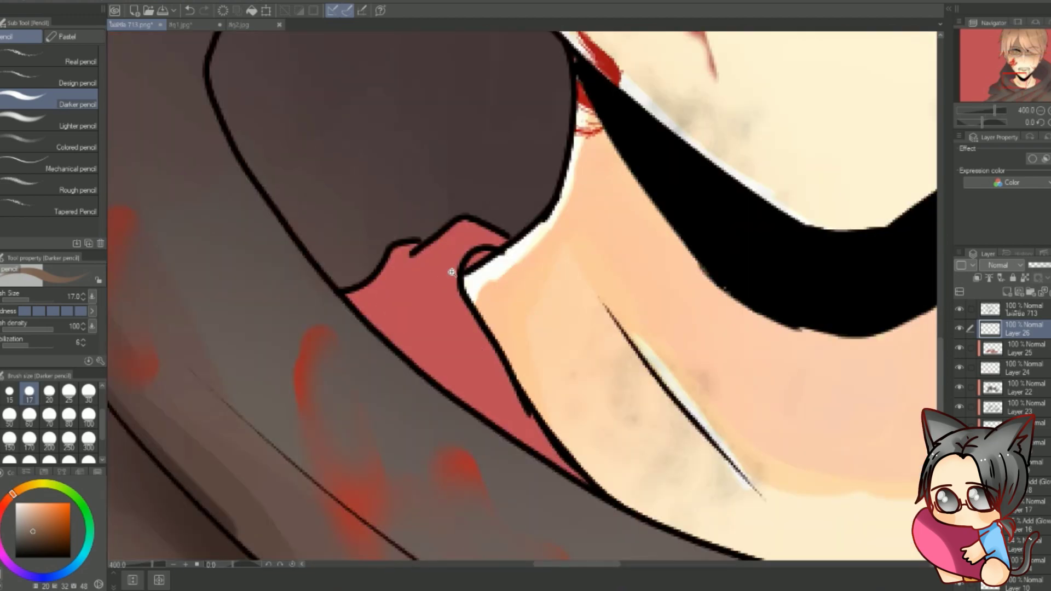
pyautogui.moveTo(496, 241)
pyautogui.mouseDown()
pyautogui.moveTo(354, 296)
pyautogui.moveTo(500, 412)
pyautogui.moveTo(389, 279)
pyautogui.mouseUp()
pyautogui.hotkey('ctrl', 'z')
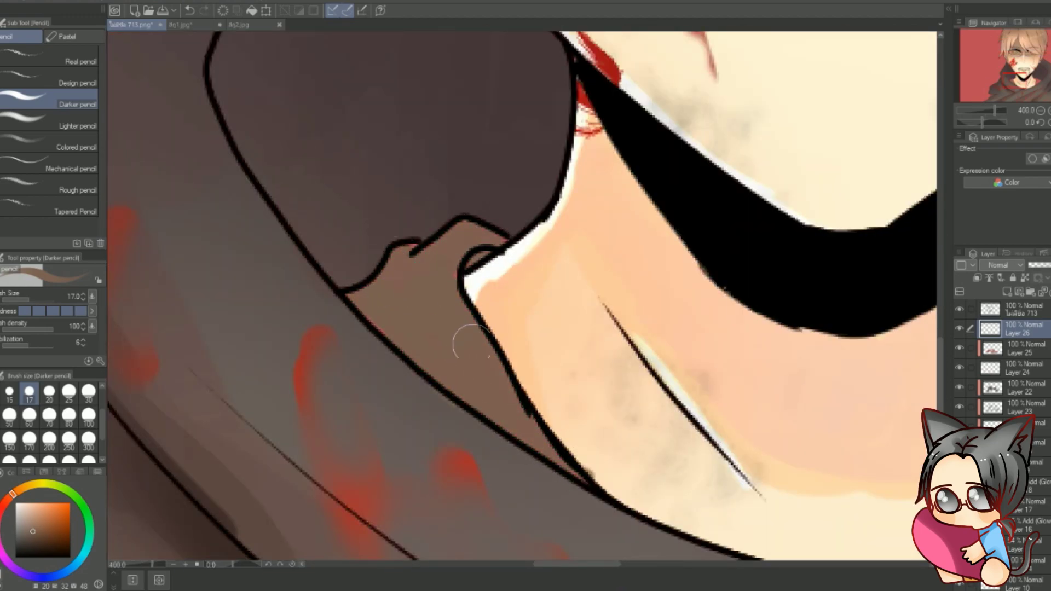
pyautogui.scroll(-4, 447, 290)
pyautogui.scroll(4, 657, 329)
pyautogui.moveTo(629, 306)
pyautogui.mouseDown()
pyautogui.moveTo(564, 357)
pyautogui.moveTo(589, 219)
pyautogui.mouseUp()
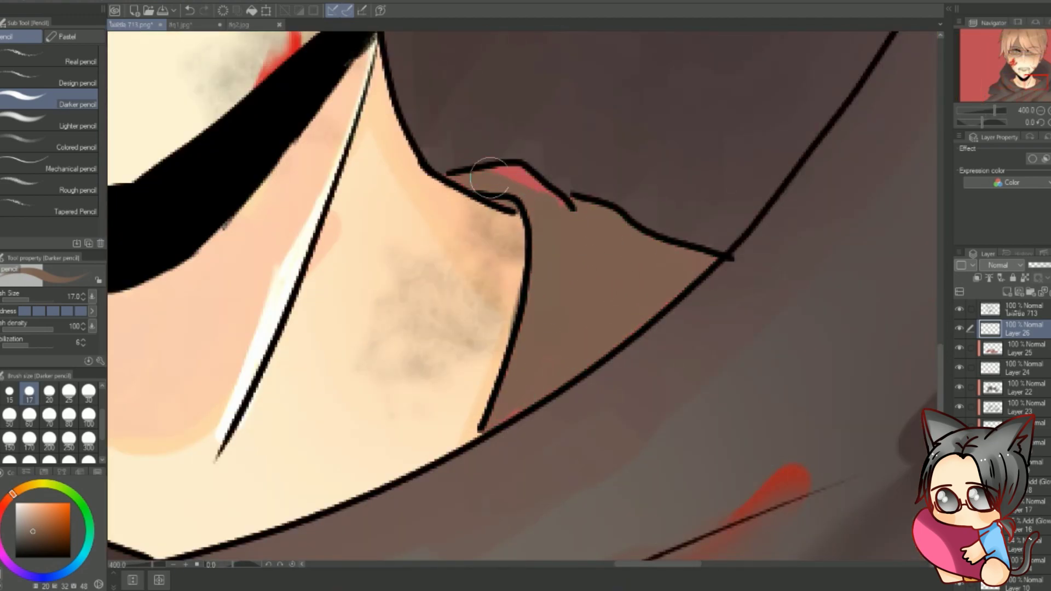
pyautogui.scroll(-3, 486, 184)
# Step: Shade the brown inner shirt with a darker tone on a new clipped layer and soften it with Blur at size 25
pyautogui.hotkey('ctrl', 'shift', 'n')
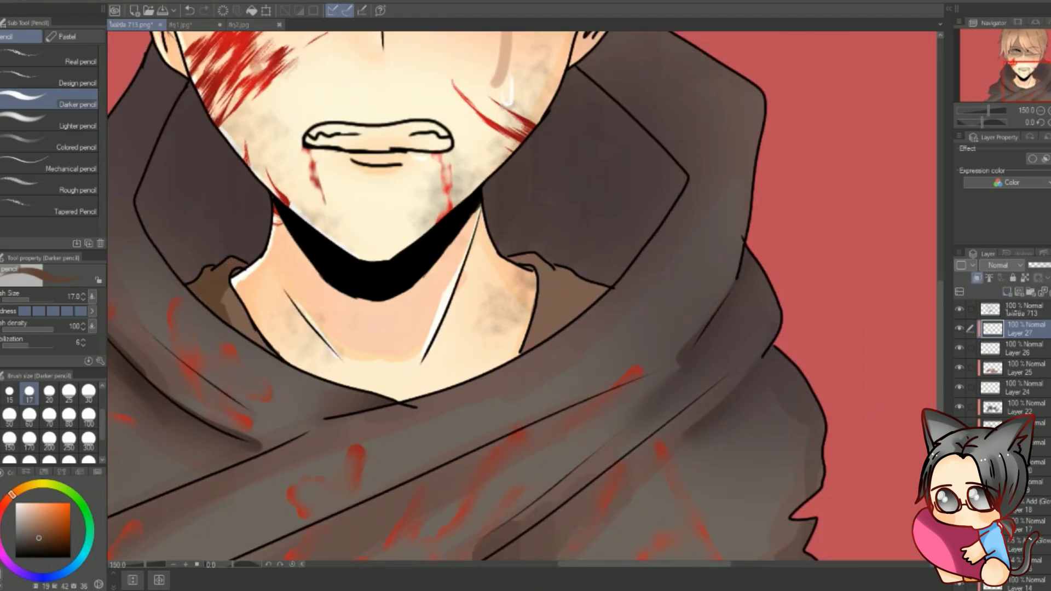
pyautogui.press('b')
pyautogui.scroll(-3, 523, 296)
pyautogui.scroll(2, 522, 296)
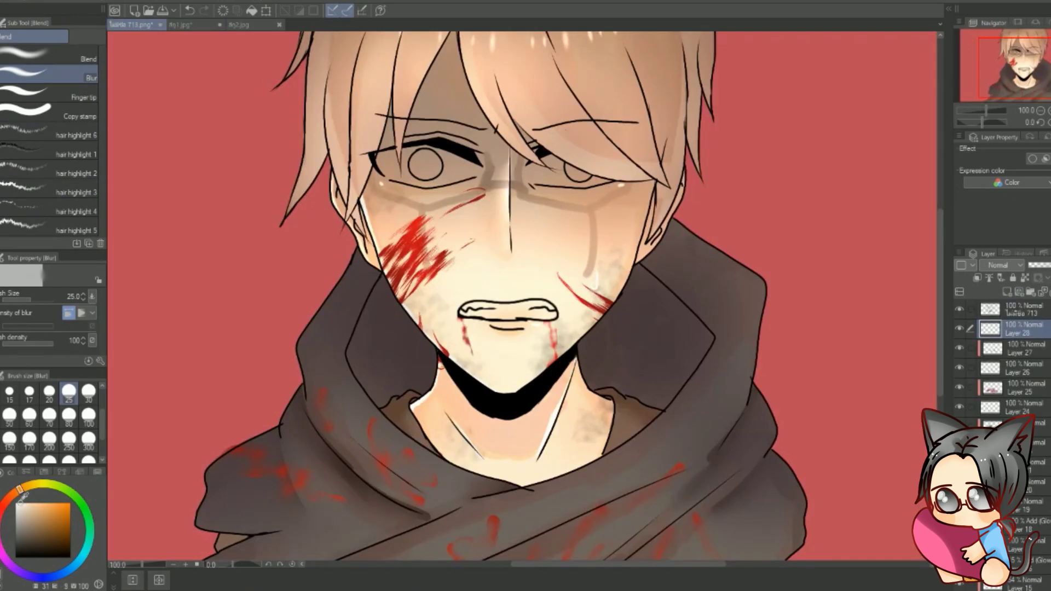
# Step: Fill the teeth with off-white using the Darker pencil at size 17 on a new layer
pyautogui.scroll(4, 498, 312)
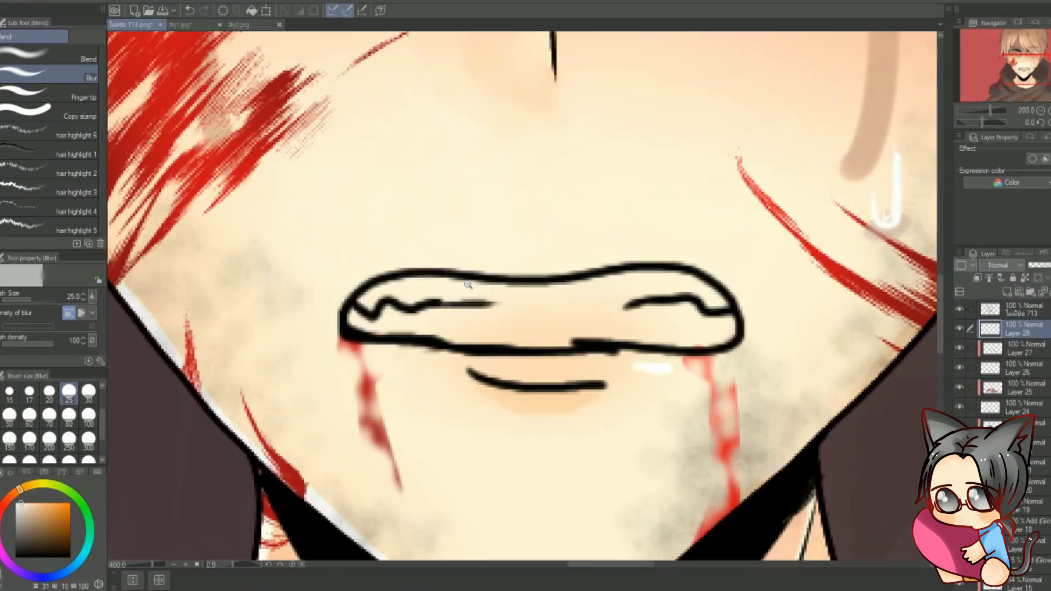
pyautogui.press('p')
pyautogui.moveTo(454, 326); pyautogui.dragTo(539, 334)
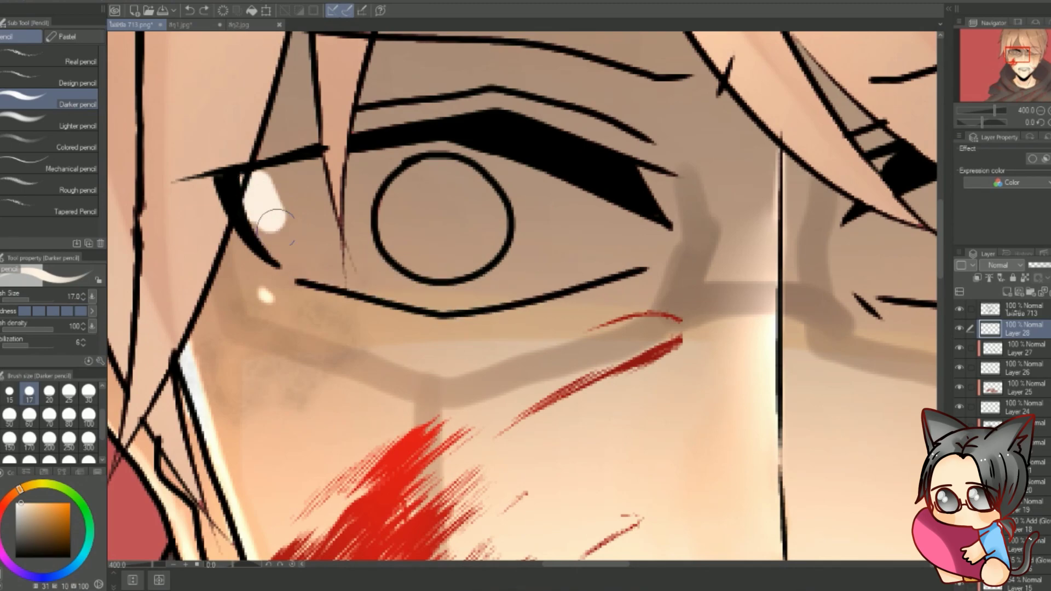
# Step: Fill the whites of both eyes with off-white, reducing the Darker pencil to size 10 for the partly covered eye
pyautogui.moveTo(457, 290); pyautogui.dragTo(564, 279)
pyautogui.moveTo(654, 233)
pyautogui.mouseDown()
pyautogui.moveTo(531, 286)
pyautogui.moveTo(598, 227)
pyautogui.moveTo(496, 255)
pyautogui.moveTo(393, 191)
pyautogui.moveTo(374, 165)
pyautogui.moveTo(273, 218)
pyautogui.mouseUp()
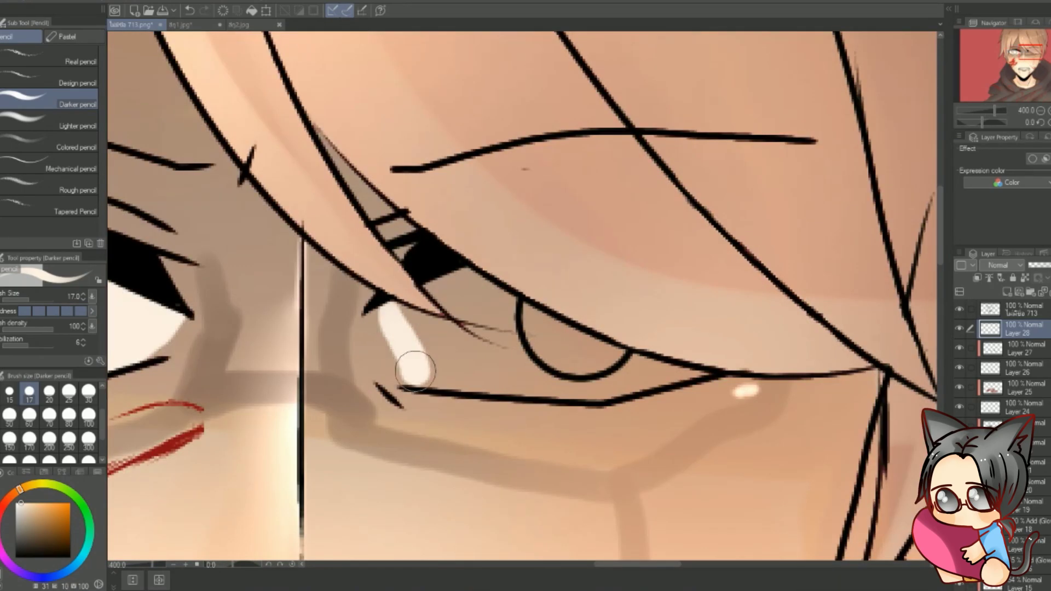
pyautogui.moveTo(405, 323); pyautogui.dragTo(645, 368)
pyautogui.press('[')
pyautogui.press('[')
pyautogui.moveTo(526, 339); pyautogui.dragTo(446, 357)
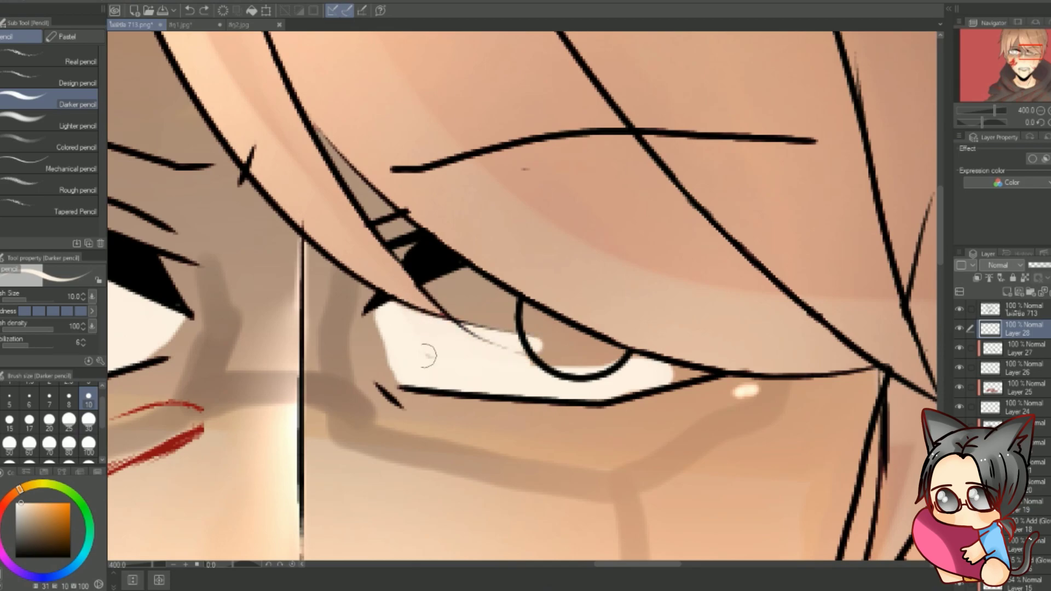
pyautogui.scroll(-2, 542, 334)
pyautogui.scroll(-2, 524, 241)
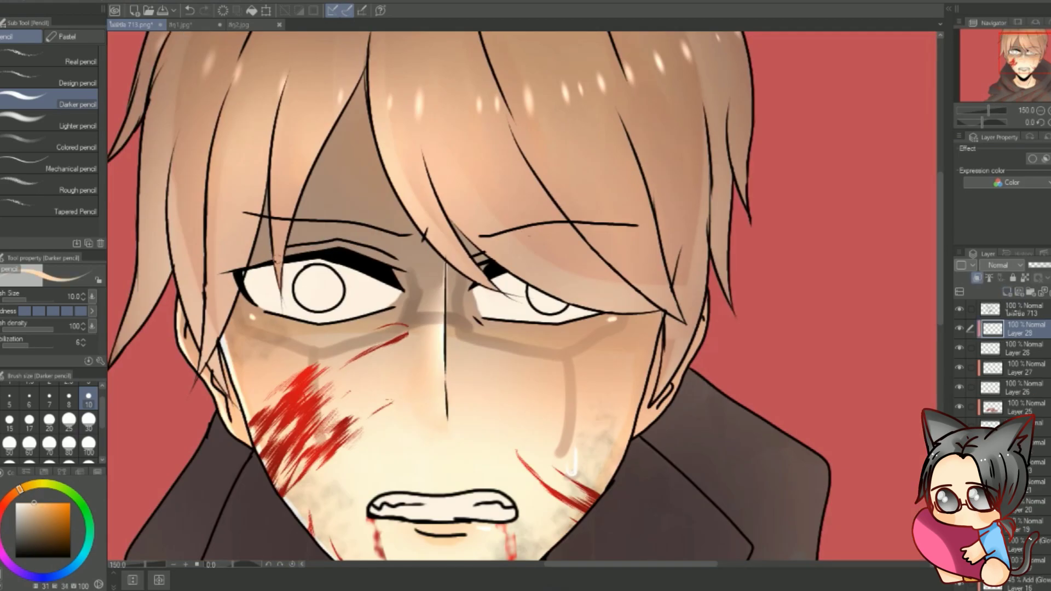
# Step: Shade the upper eye whites pale orange on a clipped layer and fill both irises bright blue on a new layer
pyautogui.scroll(1, 522, 298)
pyautogui.scroll(-2, 523, 298)
pyautogui.scroll(2, 523, 298)
pyautogui.press('b')
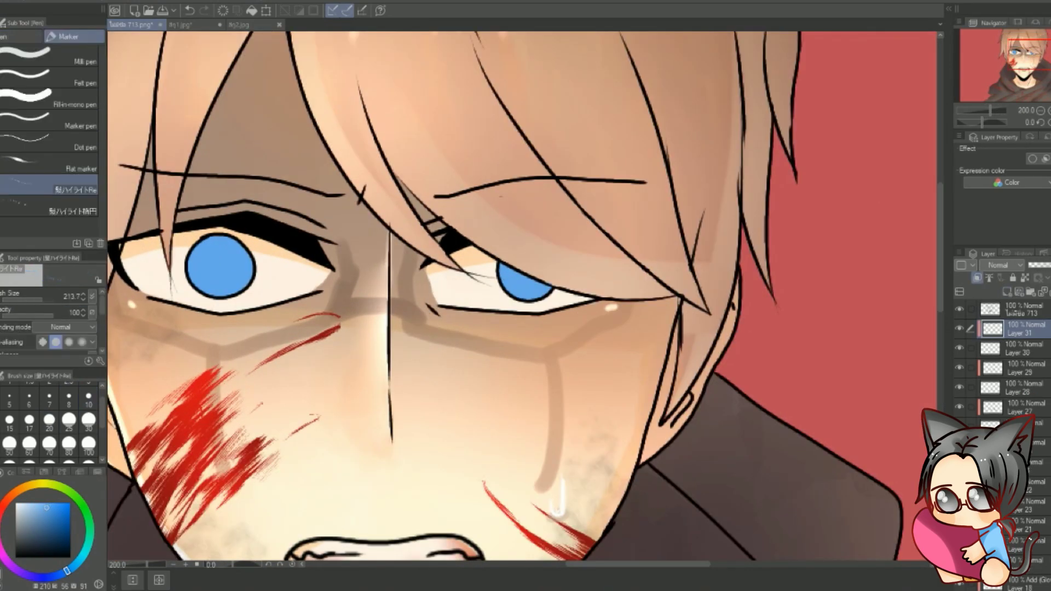
# Step: Paint dark blue iris rims and pupils with Dense watercolor, and brighten them with the Soft airbrush at size 70 on a clipped Add (Glow) layer
pyautogui.press('b')
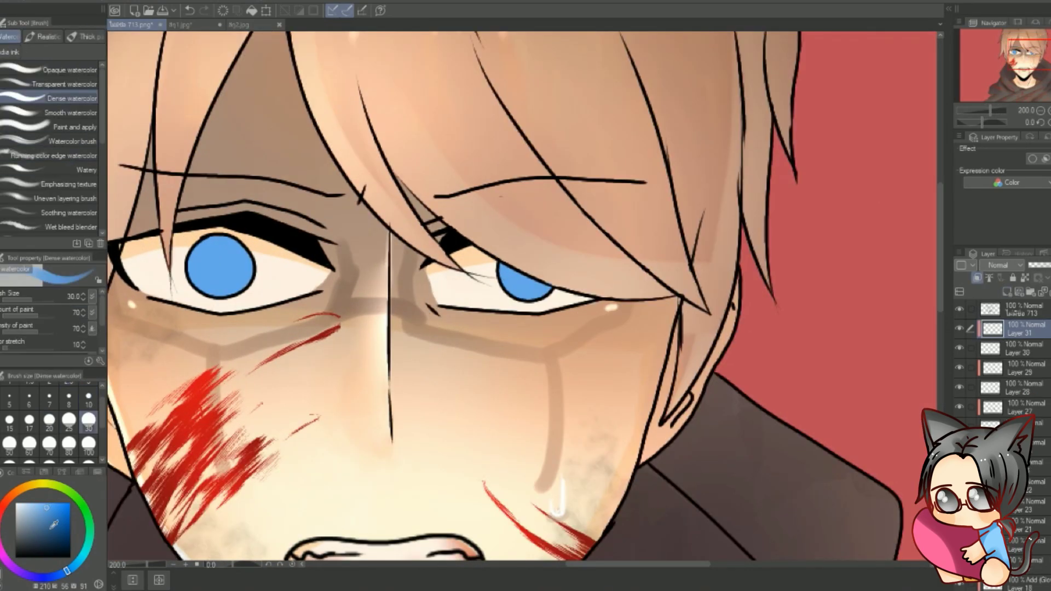
pyautogui.moveTo(191, 271); pyautogui.dragTo(255, 258)
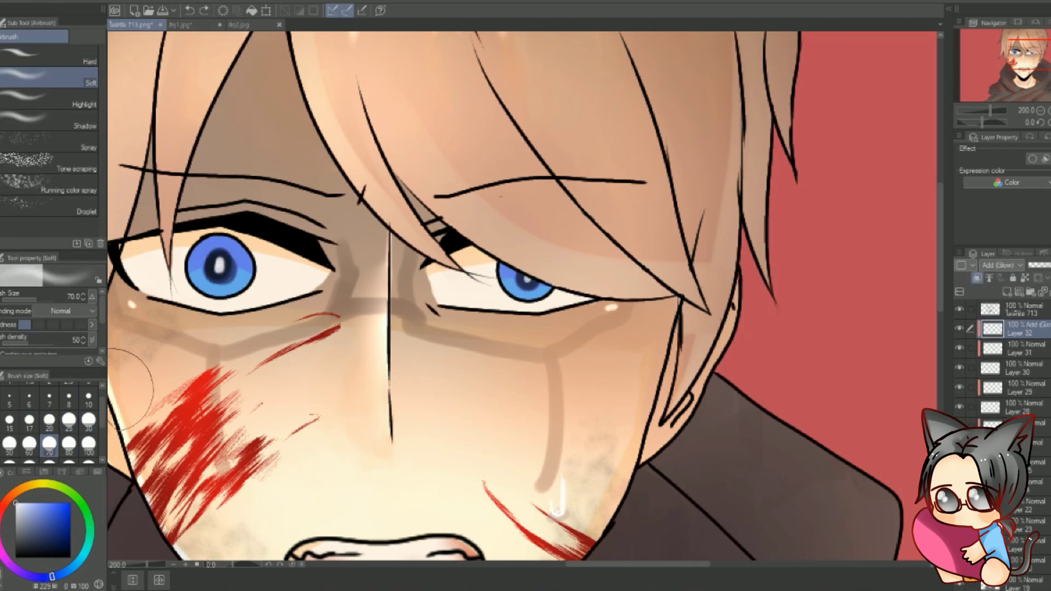
pyautogui.moveTo(208, 258); pyautogui.dragTo(235, 274)
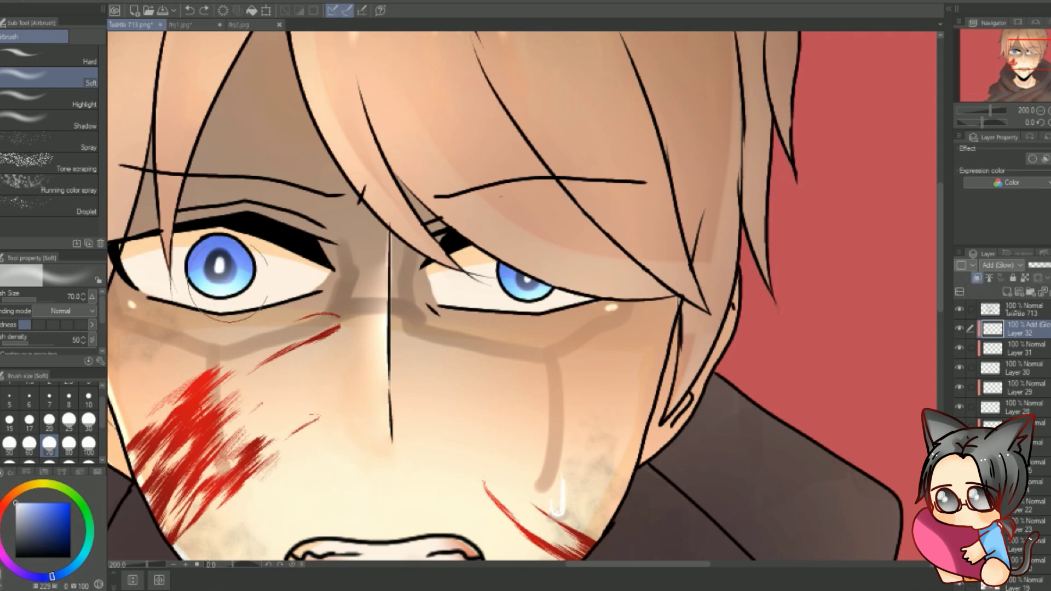
pyautogui.click(88, 399)
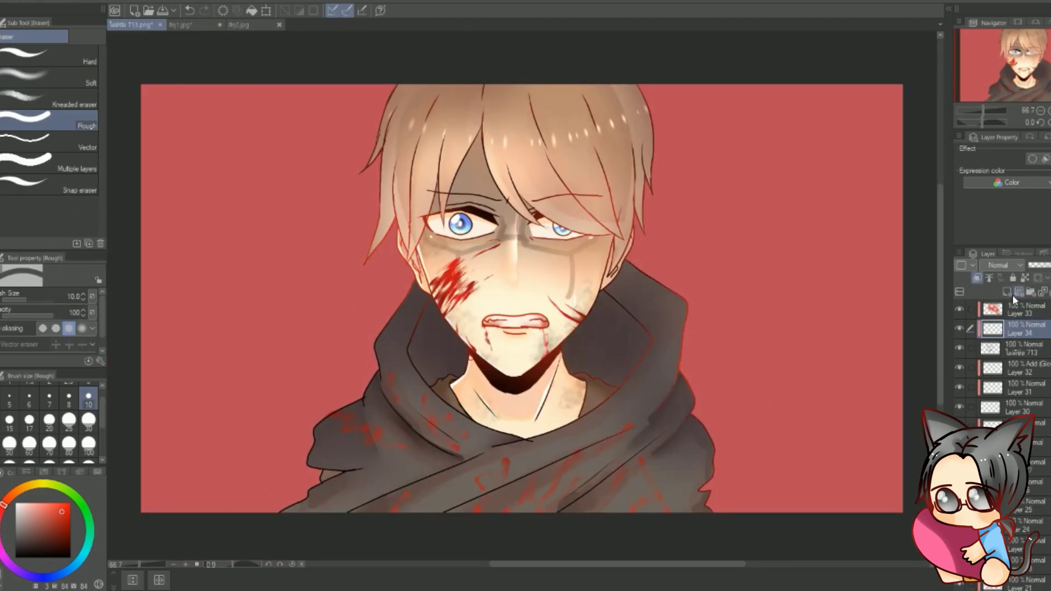
# Step: Recolour the red background dark navy blue on its bottom layer with the Fill-in-mono pen at size 2000
pyautogui.scroll(-5, 1046, 559)
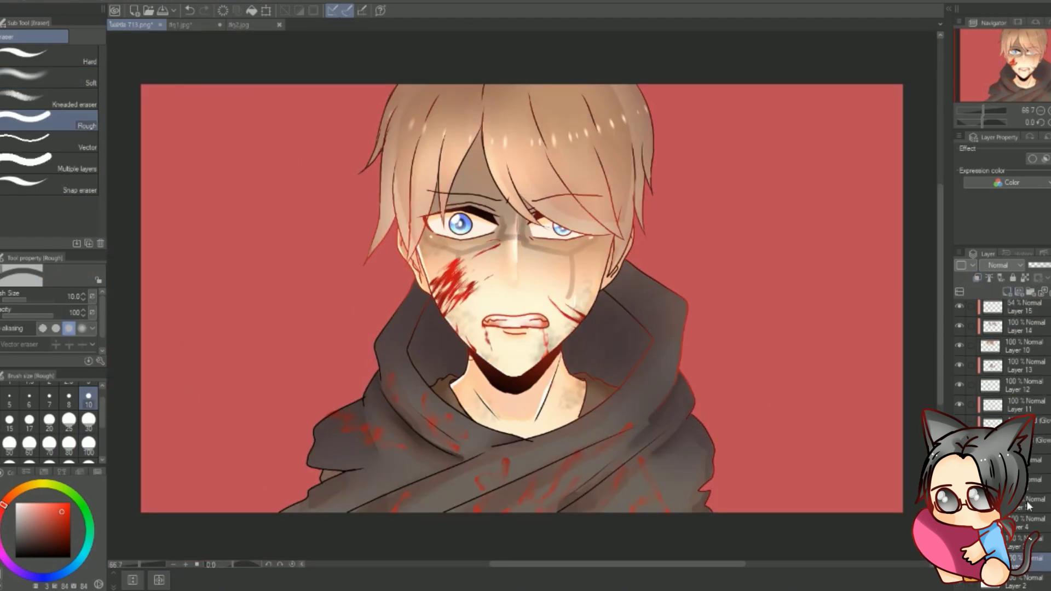
pyautogui.press('p')
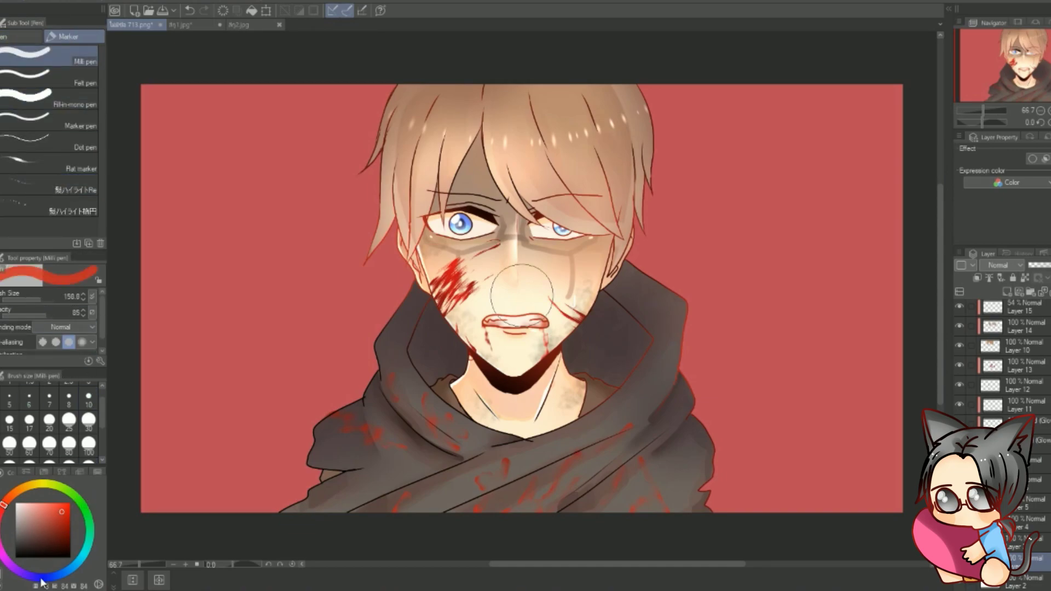
pyautogui.click(55, 99)
pyautogui.moveTo(164, 94)
pyautogui.mouseDown()
pyautogui.moveTo(294, 290)
pyautogui.moveTo(712, 383)
pyautogui.mouseUp()
pyautogui.hotkey('ctrl', '-')
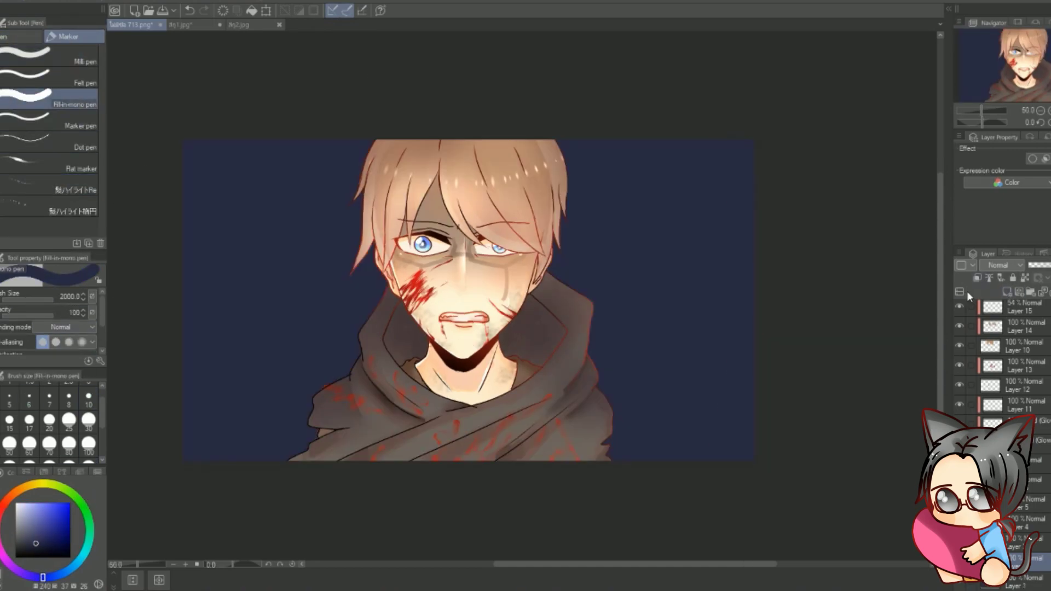
# Step: Darken the background edges in near-black navy with the Soft airbrush at size 300 and smooth the transition with Blend at size 2000
pyautogui.press('b')
pyautogui.moveTo(496, 79); pyautogui.dragTo(680, 85)
pyautogui.hotkey('ctrl', '-')
pyautogui.click(89, 463)
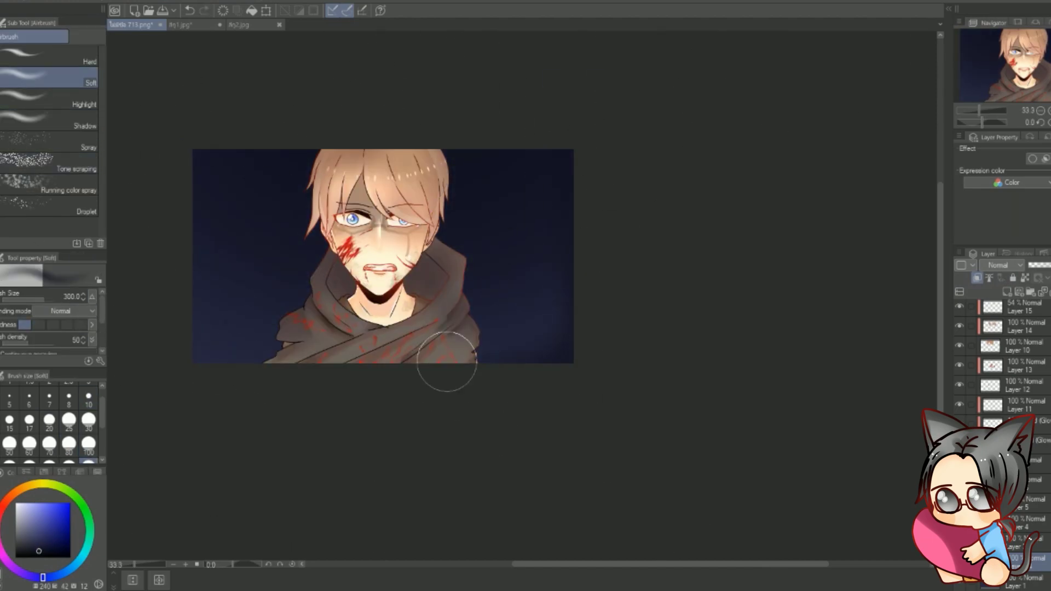
pyautogui.moveTo(295, 361); pyautogui.dragTo(196, 208)
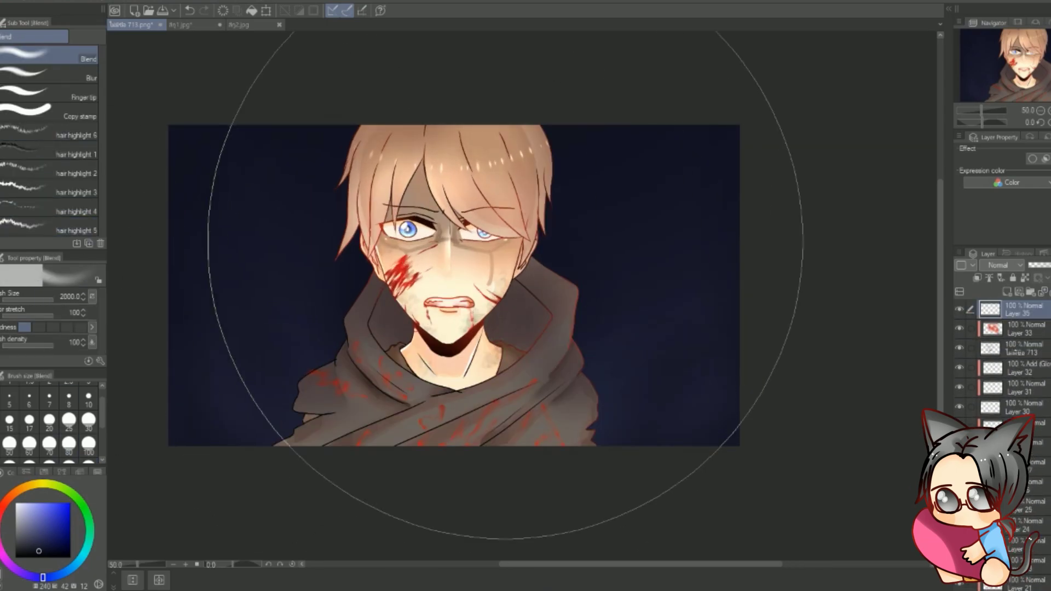
pyautogui.press('g')
# Step: Merge the clipped shading and line art layers down into the character's base layers, keeping the background separate
pyautogui.press('w')
pyautogui.click(72, 2)
pyautogui.click(1044, 294)
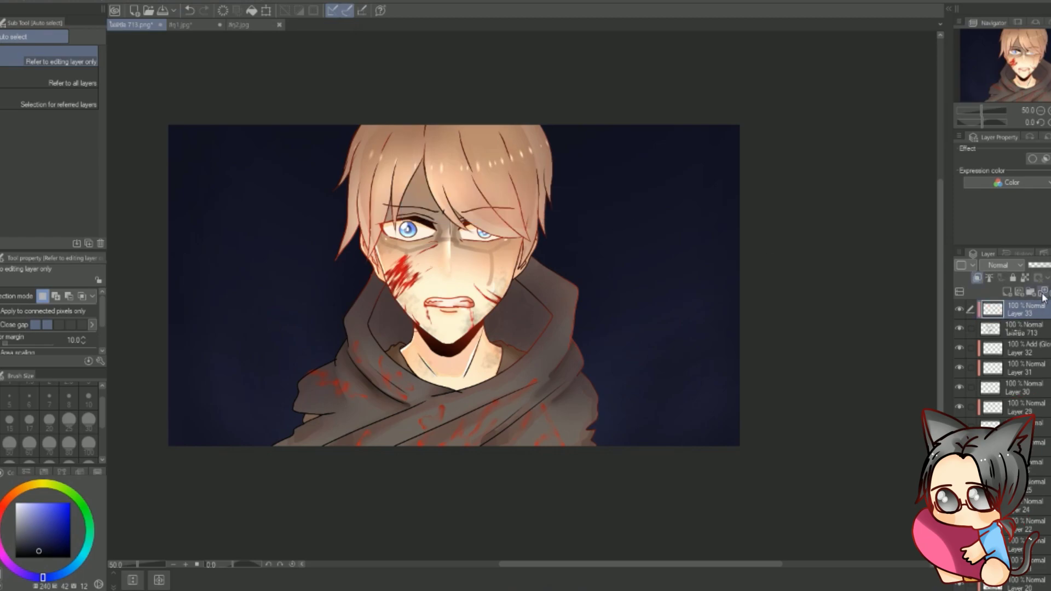
pyautogui.click(1018, 309)
pyautogui.click(1048, 293)
pyautogui.click(1018, 328)
pyautogui.click(1049, 293)
pyautogui.click(1049, 294)
pyautogui.click(1049, 295)
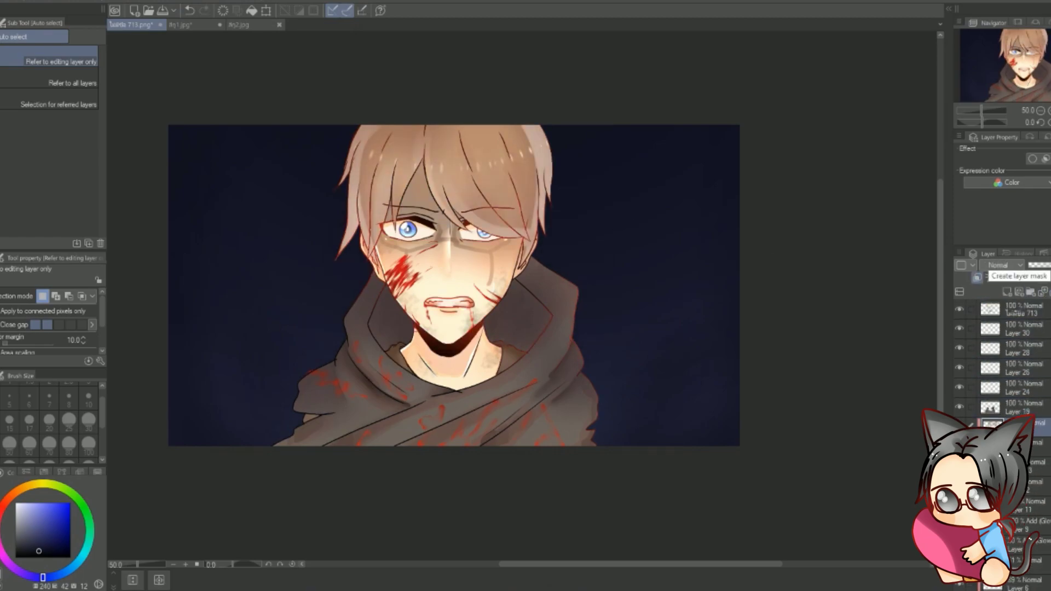
pyautogui.click(1049, 293)
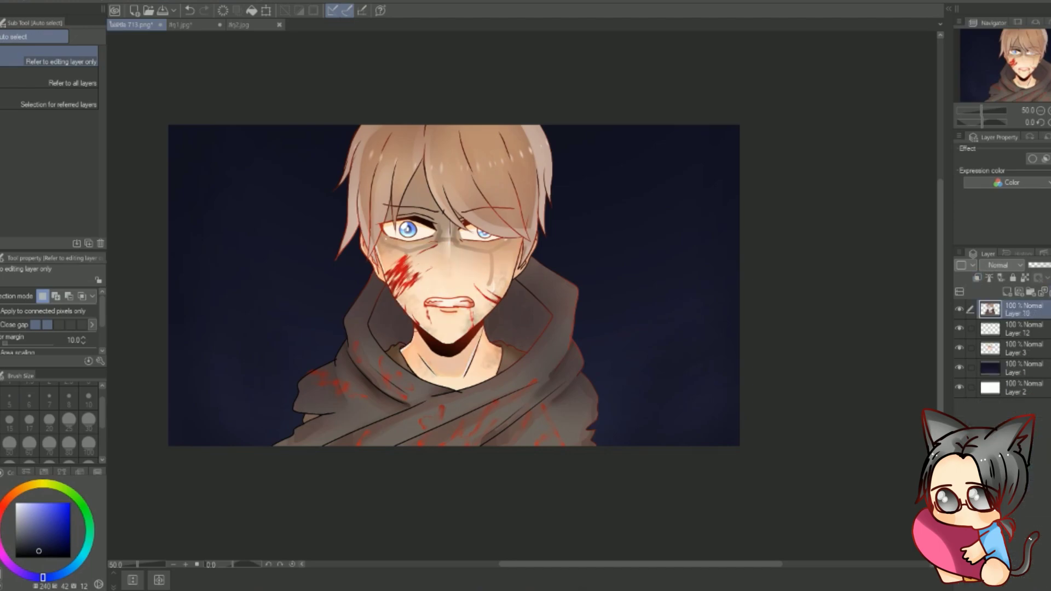
pyautogui.press('j')
pyautogui.moveTo(548, 246); pyautogui.dragTo(628, 180)
pyautogui.hotkey('ctrl', 'z')
# Step: Shade the merged character in dark navy with the Soft airbrush at size 800 on a clipped layer, and lower its opacity to 25%
pyautogui.click(116, 9)
pyautogui.click(282, 14)
pyautogui.scroll(1, 484, 219)
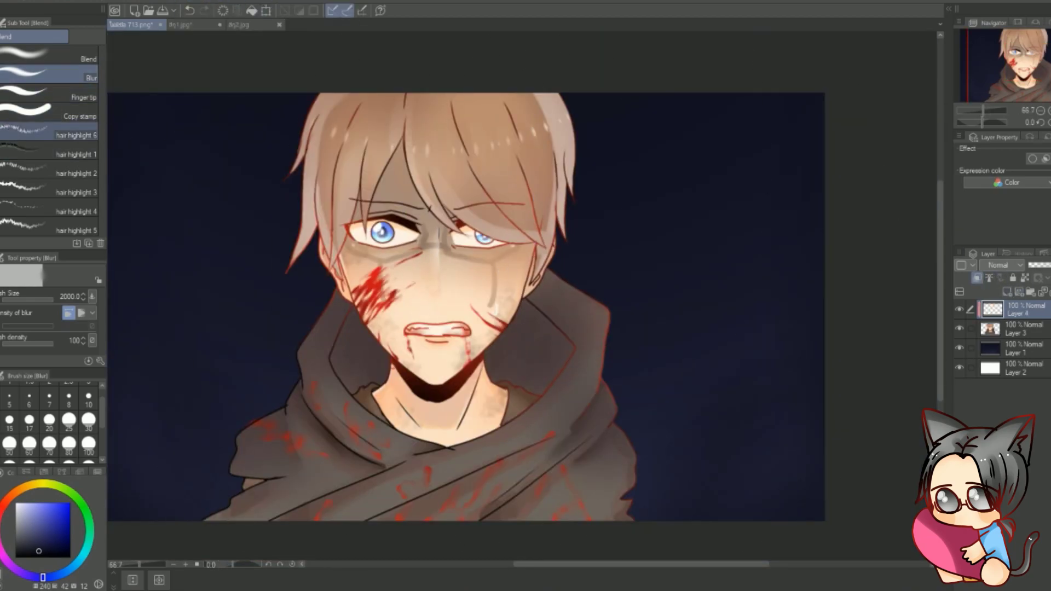
pyautogui.press('b')
pyautogui.scroll(-1, 310, 294)
pyautogui.scroll(-2, 102, 466)
pyautogui.click(68, 424)
pyautogui.moveTo(458, 175)
pyautogui.mouseDown()
pyautogui.moveTo(383, 274)
pyautogui.moveTo(469, 216)
pyautogui.mouseUp()
pyautogui.moveTo(1045, 265); pyautogui.dragTo(1027, 265)
# Step: Airbrush an orange glow over the lower face and cloak at size 800 on a new Add (Glow) layer set to 33% opacity
pyautogui.click(1006, 292)
pyautogui.click(1002, 265)
pyautogui.click(991, 328)
pyautogui.click(15, 490)
pyautogui.click(47, 501)
pyautogui.moveTo(405, 351)
pyautogui.mouseDown()
pyautogui.moveTo(427, 471)
pyautogui.moveTo(394, 416)
pyautogui.mouseUp()
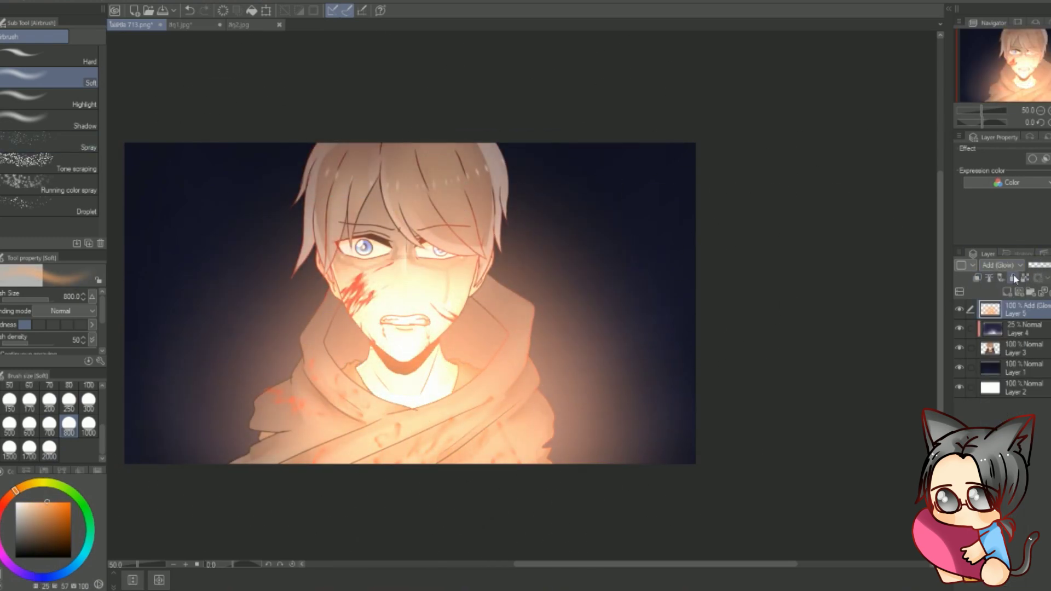
pyautogui.moveTo(1045, 265); pyautogui.dragTo(1032, 265)
# Step: Airbrush a soft blue glow over both eyes with the Soft airbrush at size 100 on the Add (Glow) layer
pyautogui.click(65, 573)
pyautogui.click(69, 399)
pyautogui.hotkey('ctrl', 'alt', '0')
pyautogui.moveTo(317, 257); pyautogui.dragTo(378, 262)
pyautogui.moveTo(482, 263); pyautogui.dragTo(526, 274)
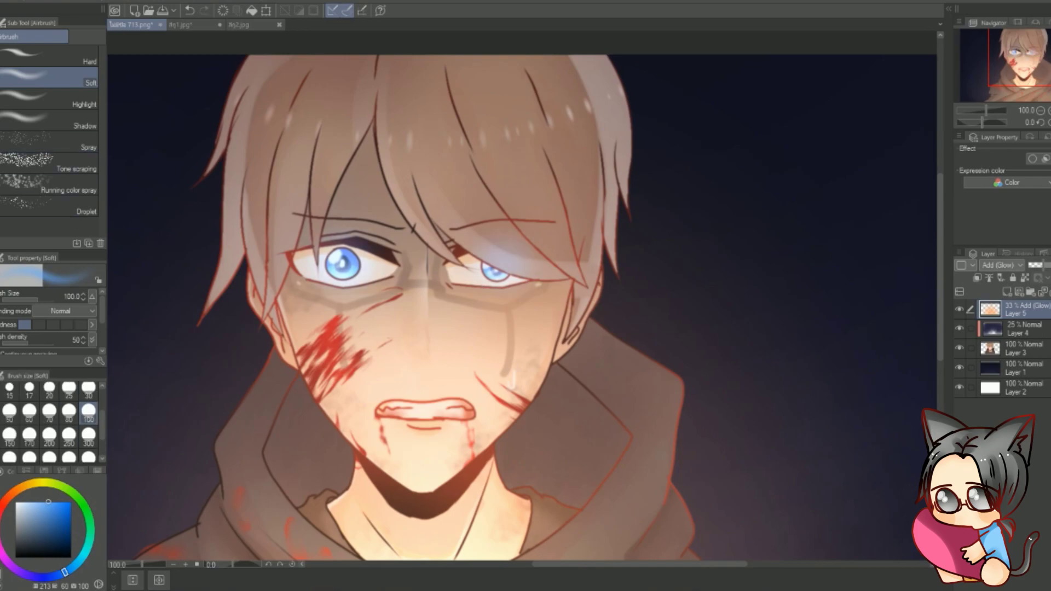
# Step: Scatter small pale orange dust particles over the lower part of the scene with an effect decoration brush at size 400 on a new top layer
pyautogui.press('b')
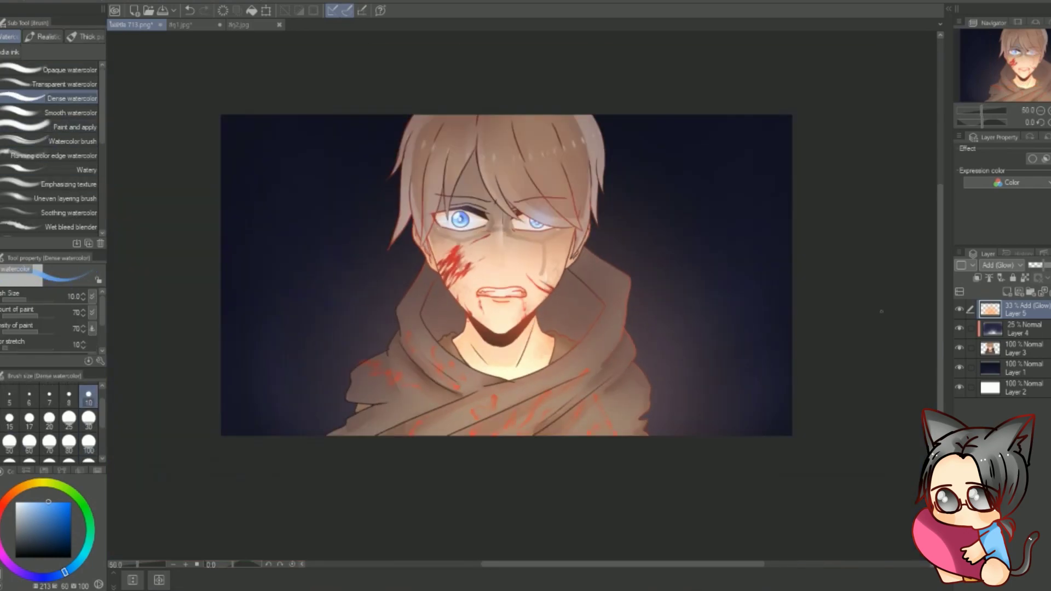
pyautogui.click(1018, 368)
pyautogui.press('b')
pyautogui.moveTo(1018, 368); pyautogui.dragTo(1010, 303)
pyautogui.press('b')
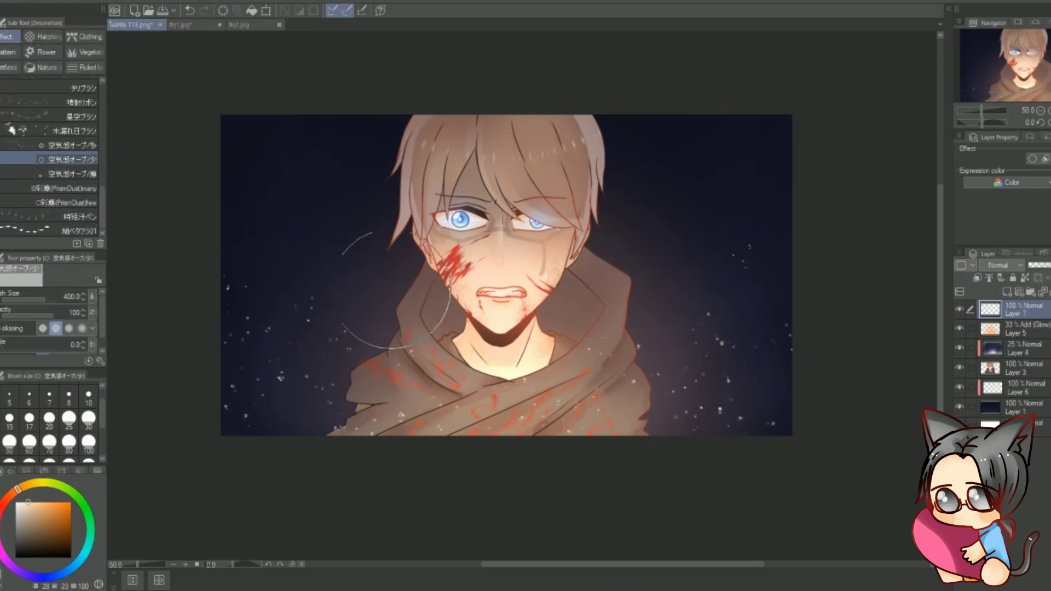
pyautogui.click(280, 206)
pyautogui.hotkey('ctrl', 'z')
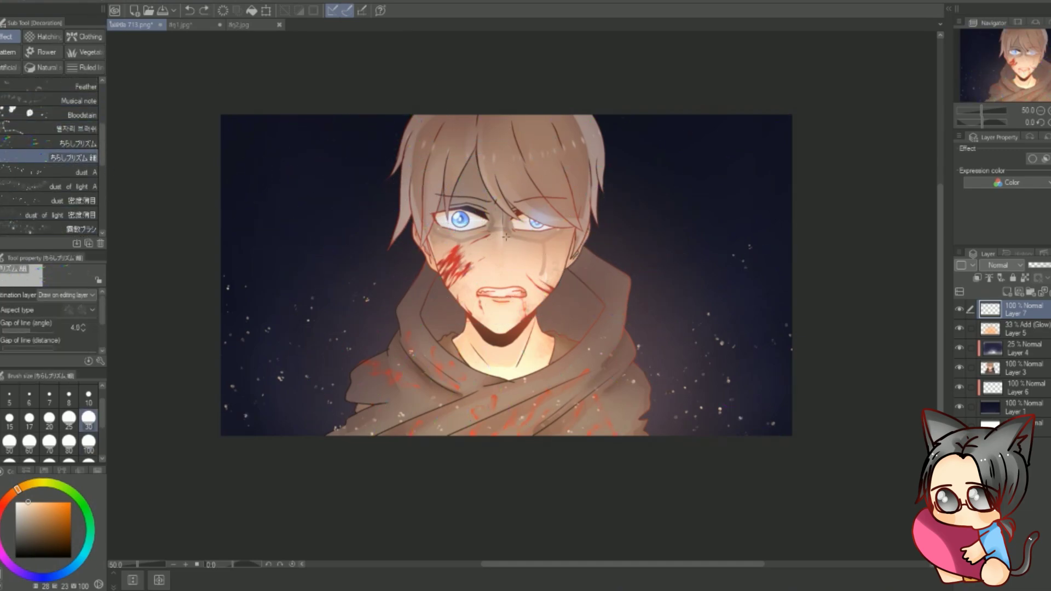
# Step: Scatter thin rainbow prism streaks across the dark background with an effect decoration brush on another new layer
pyautogui.click(1007, 292)
pyautogui.click(44, 39)
pyautogui.click(57, 67)
pyautogui.click(10, 67)
pyautogui.moveTo(247, 305); pyautogui.dragTo(602, 441)
pyautogui.hotkey('ctrl', 'z')
pyautogui.click(46, 36)
pyautogui.click(8, 36)
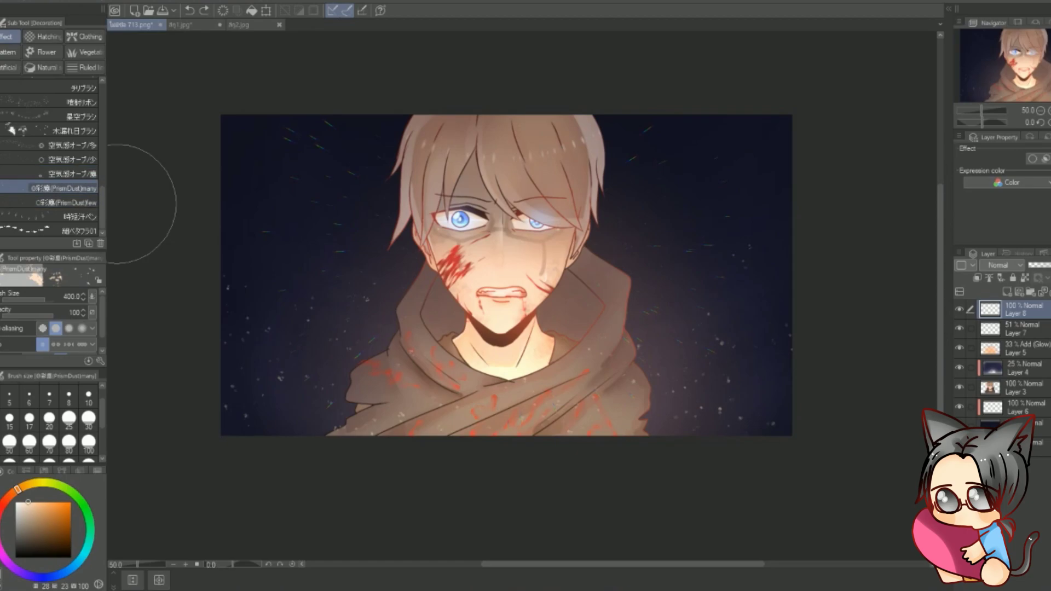
# Step: Handwrite the artist's handle in white in the artwork's upper-left corner with Dense watercolor at size 10
pyautogui.press('b')
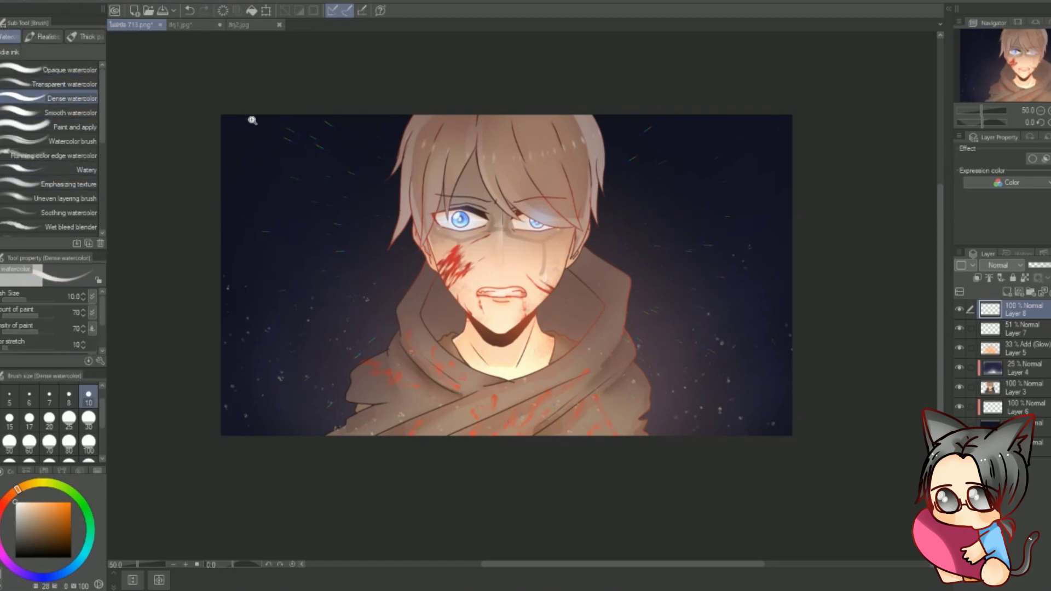
pyautogui.scroll(4, 247, 207)
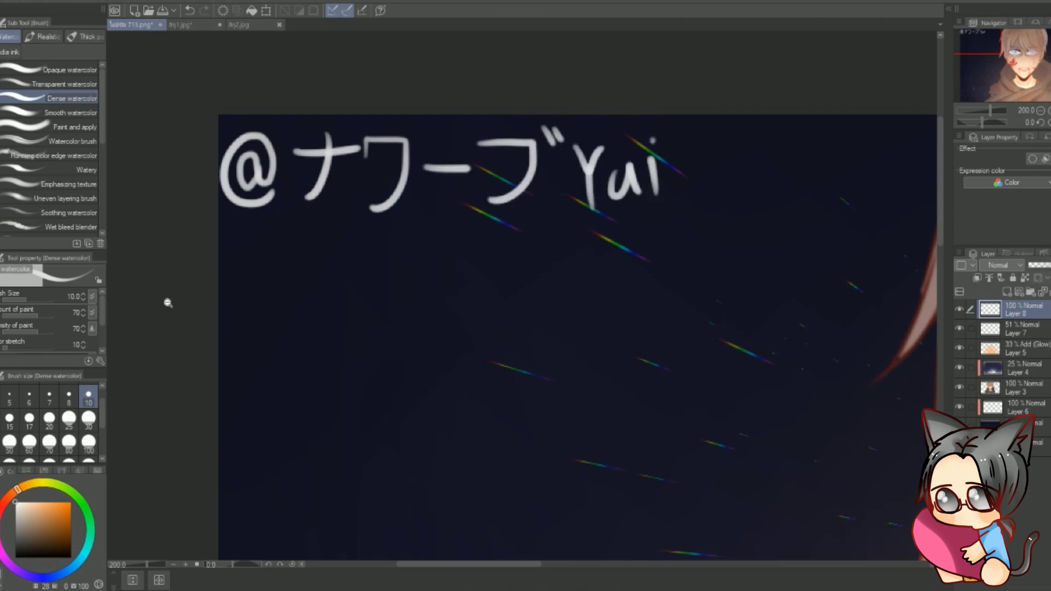
pyautogui.scroll(-4, 168, 303)
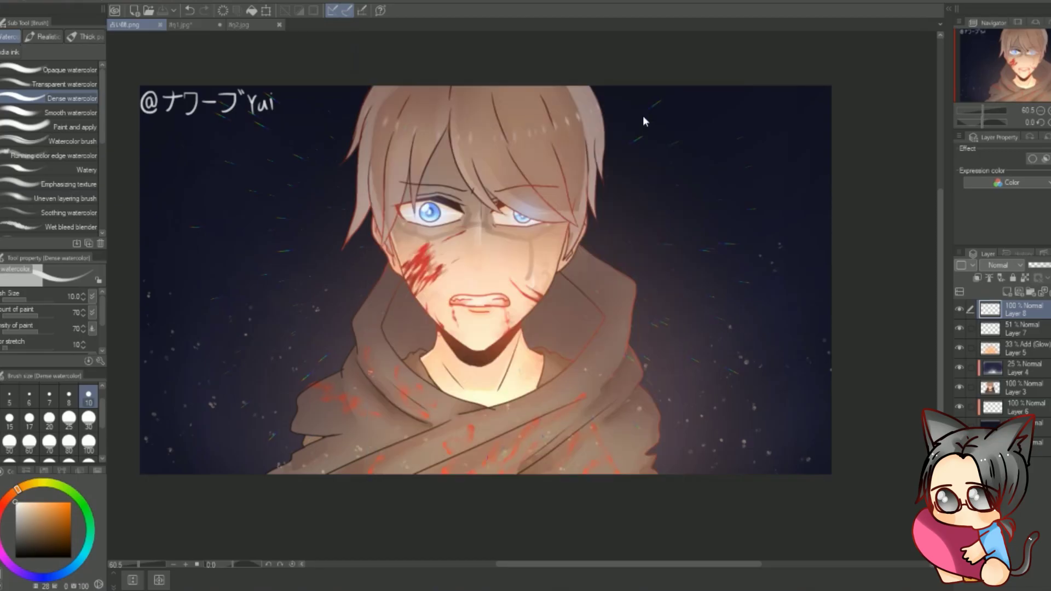
pyautogui.hotkey('alt', 'Tab')
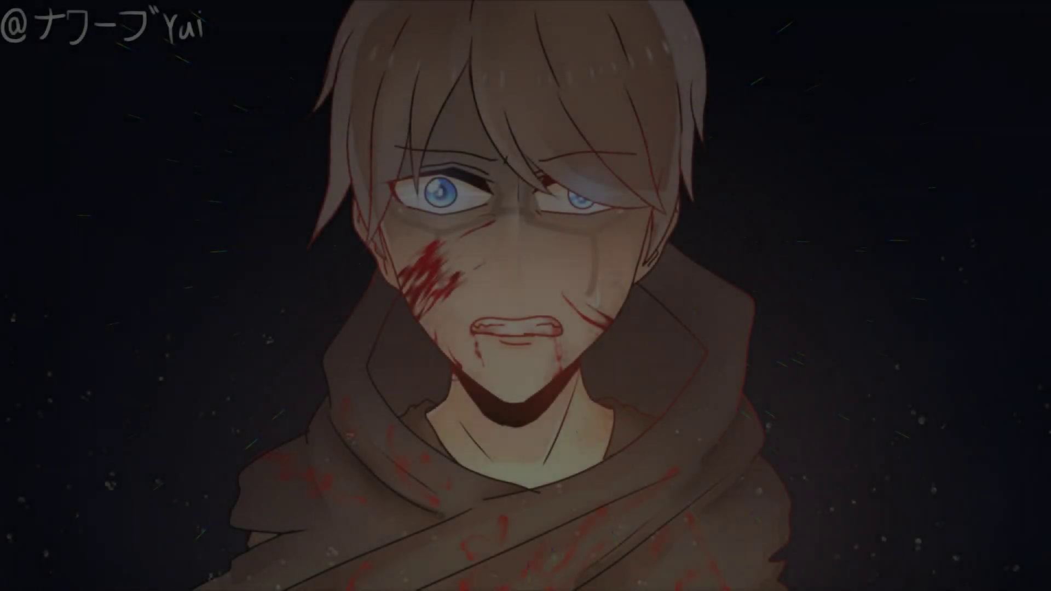